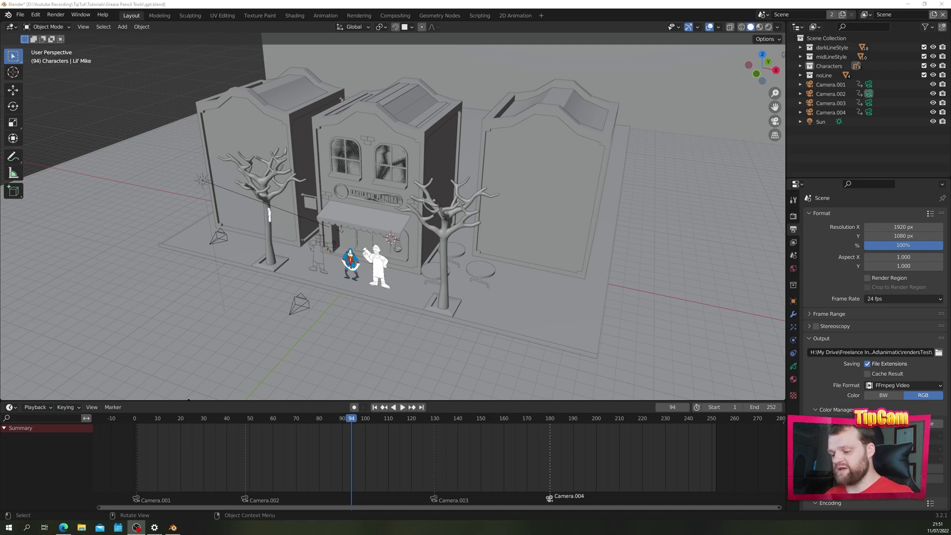
Step: Orbit and zoom in on the street scene, return to frame 1, and look through the scene camera
right_click(291, 247)
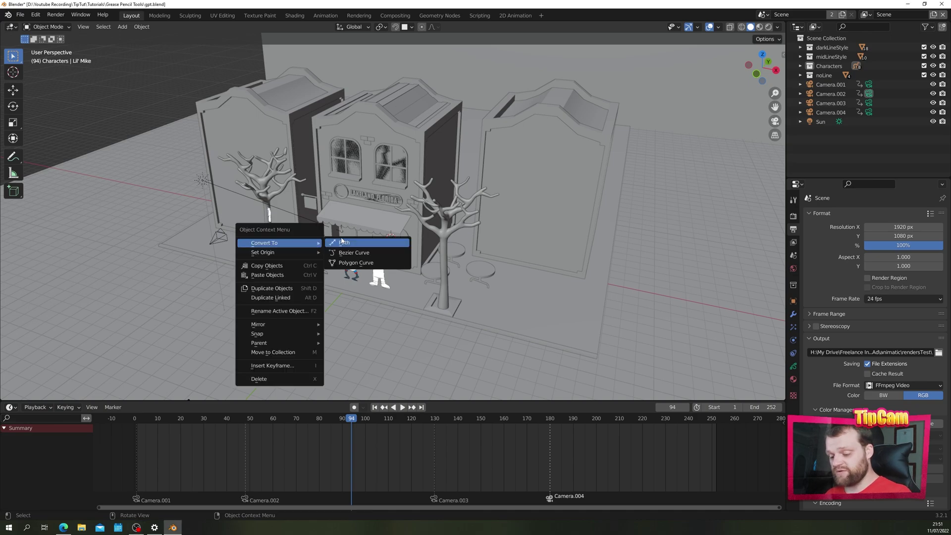
middle_drag(270, 233, 232, 204)
ctrl+middle_drag(248, 269, 238, 208)
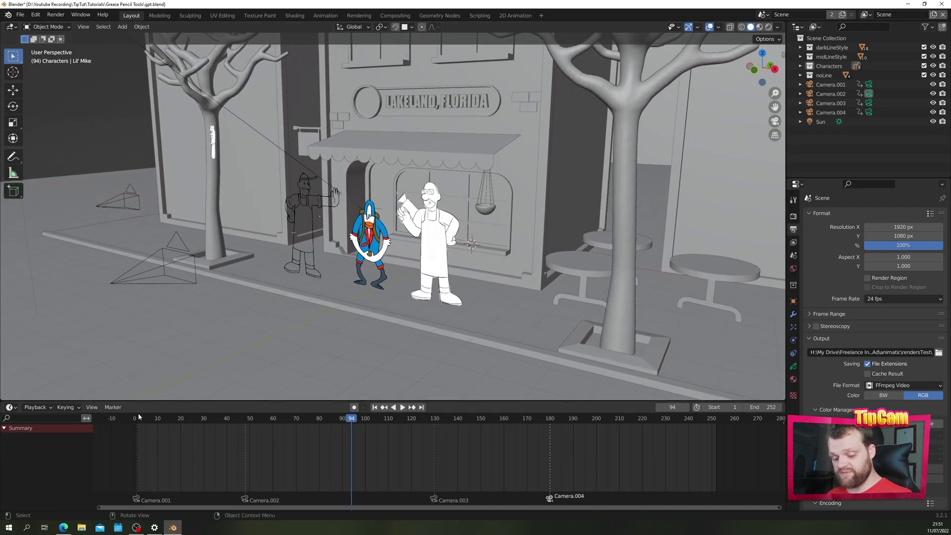
key(shift+Left)
key(KP_0)
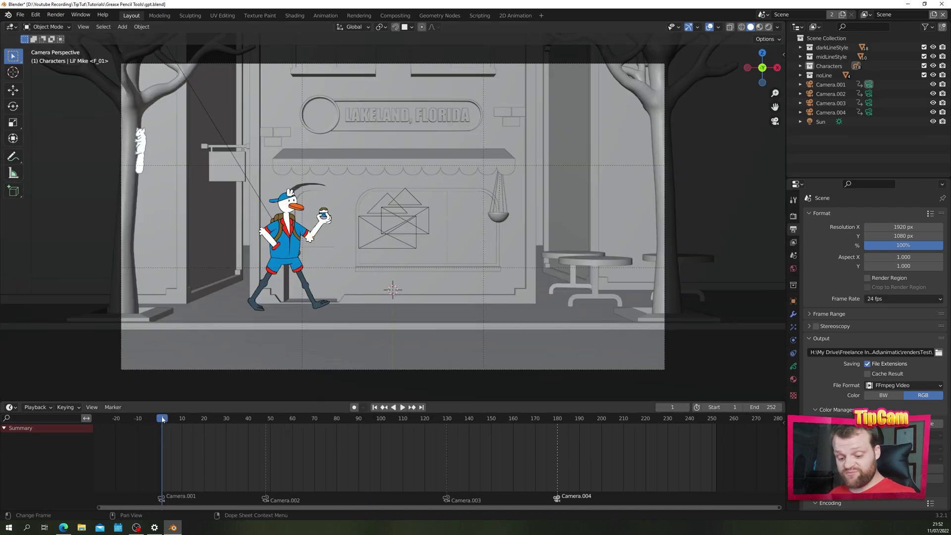
Step: Play the animation with one pause, stop near the end, and jump back to frame 1
key(space)
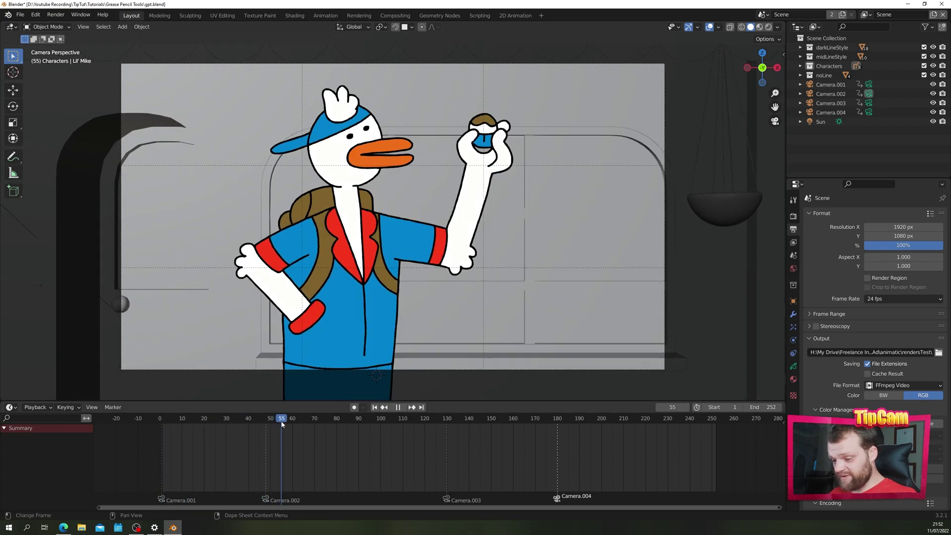
key(space)
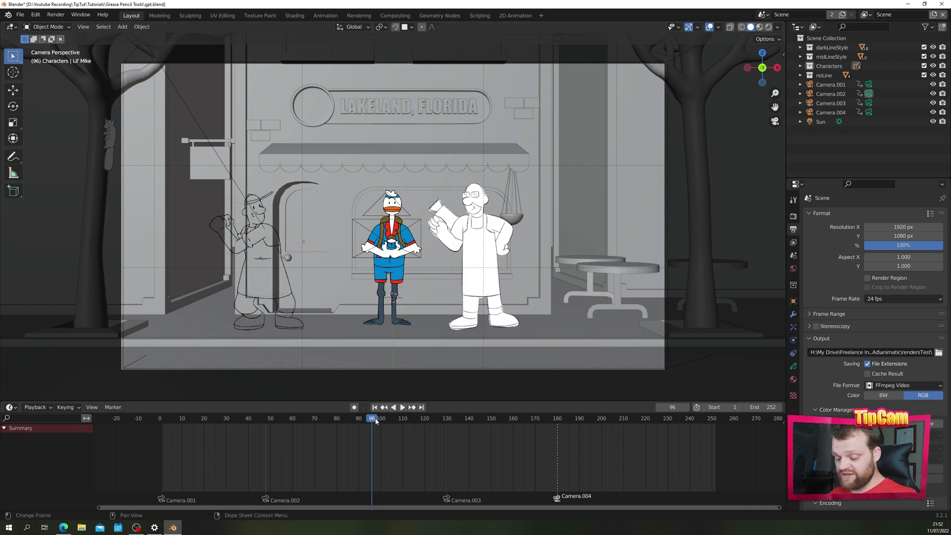
key(space)
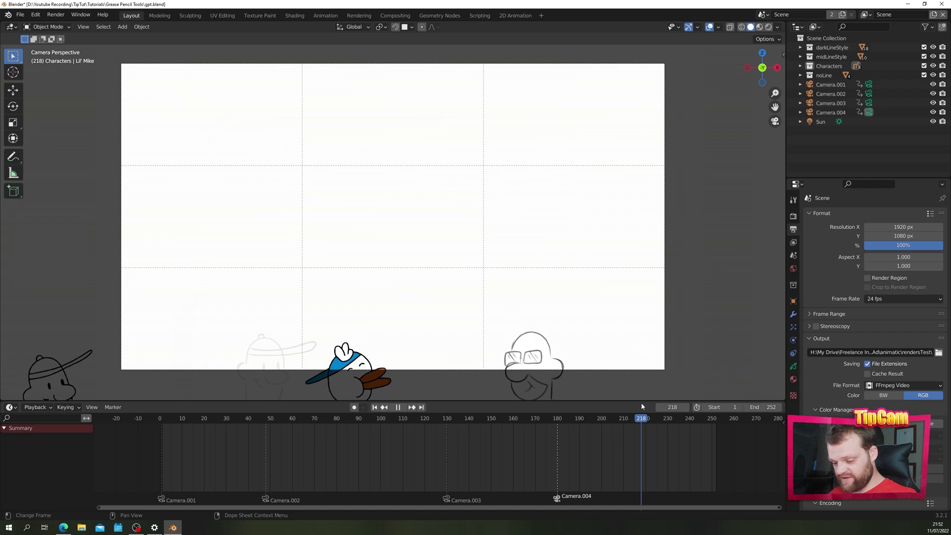
key(space)
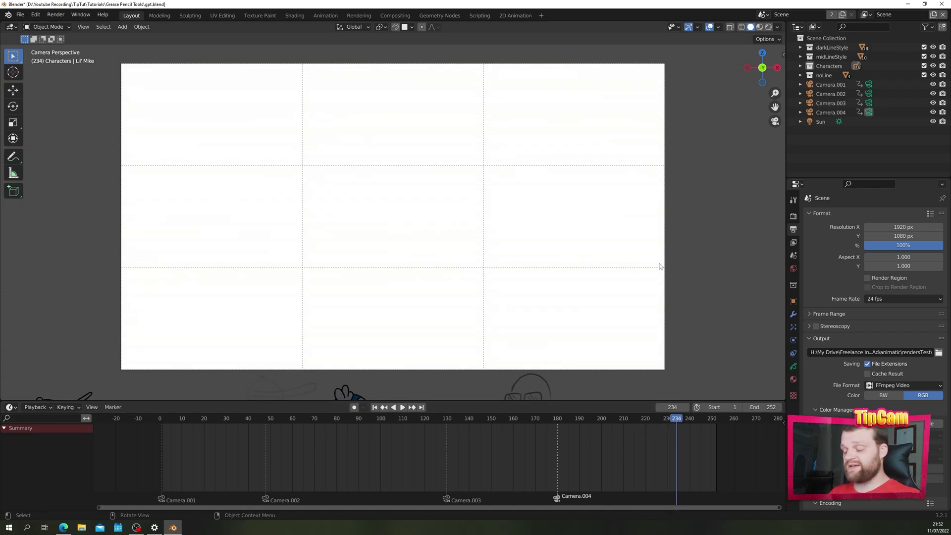
key(shift+Left)
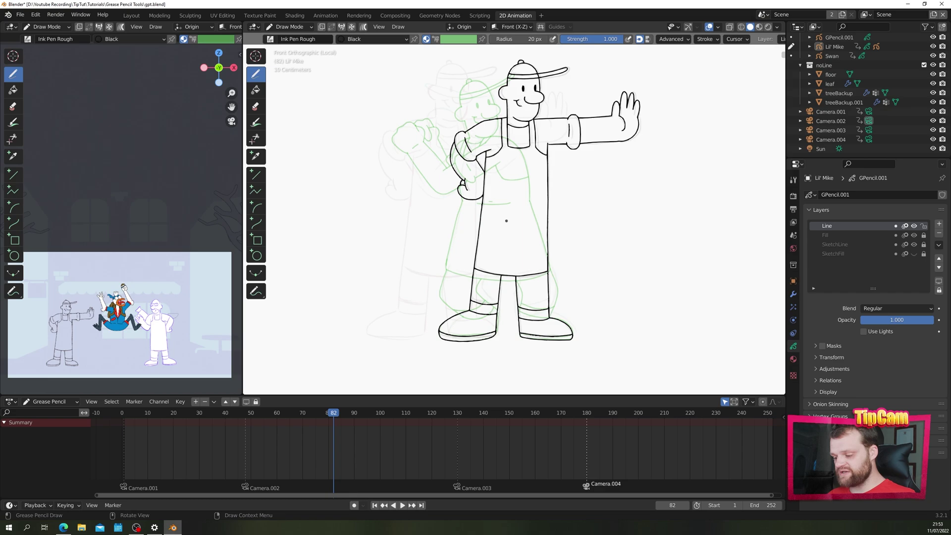
Step: Switch to Object Mode with the Ctrl+Tab pie, select Lil' Mike, and scrub to frame 95
key(ctrl+Tab)
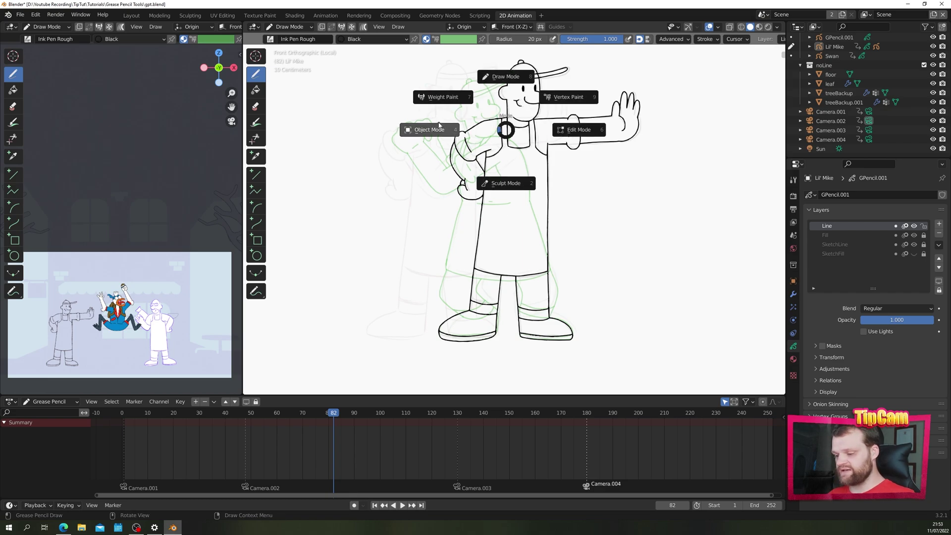
click(466, 135)
click(465, 135)
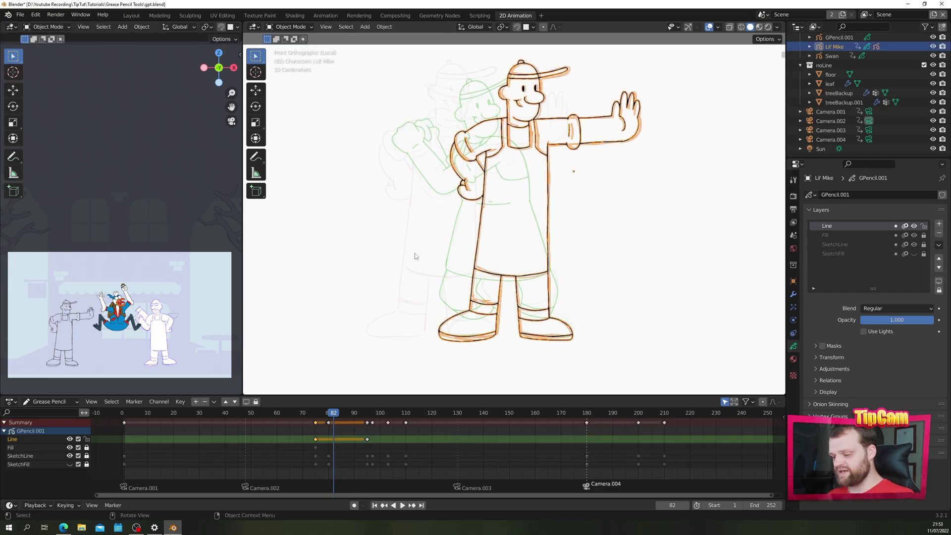
click(323, 422)
key(space)
drag(324, 422, 367, 423)
Step: Stop playback at frame 95 and open the Add-ons section of Edit > Preferences
key(space)
click(250, 142)
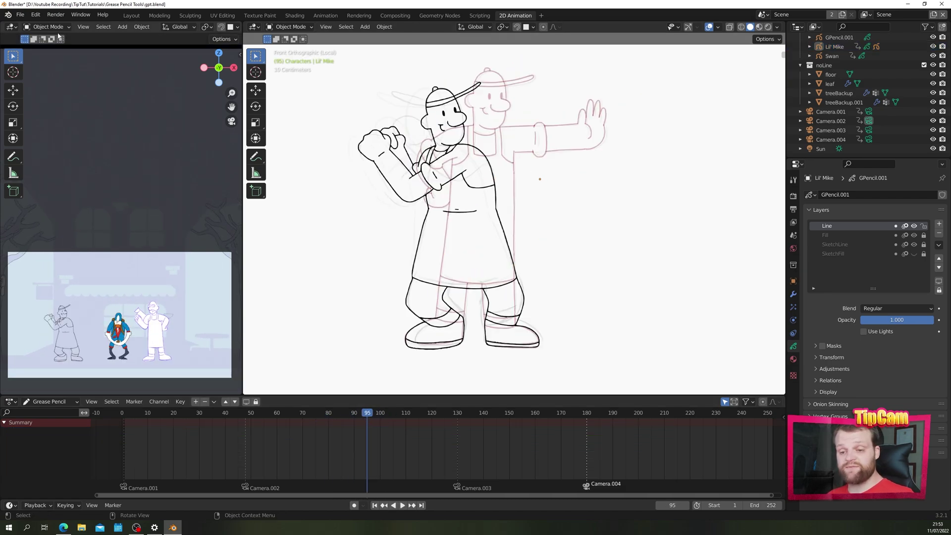
click(36, 14)
click(41, 149)
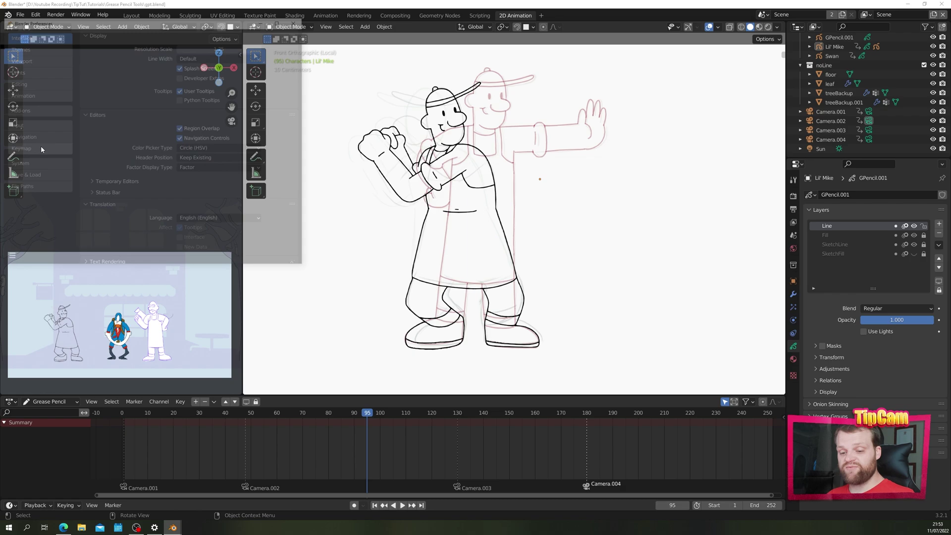
click(29, 111)
drag(182, 20, 253, 24)
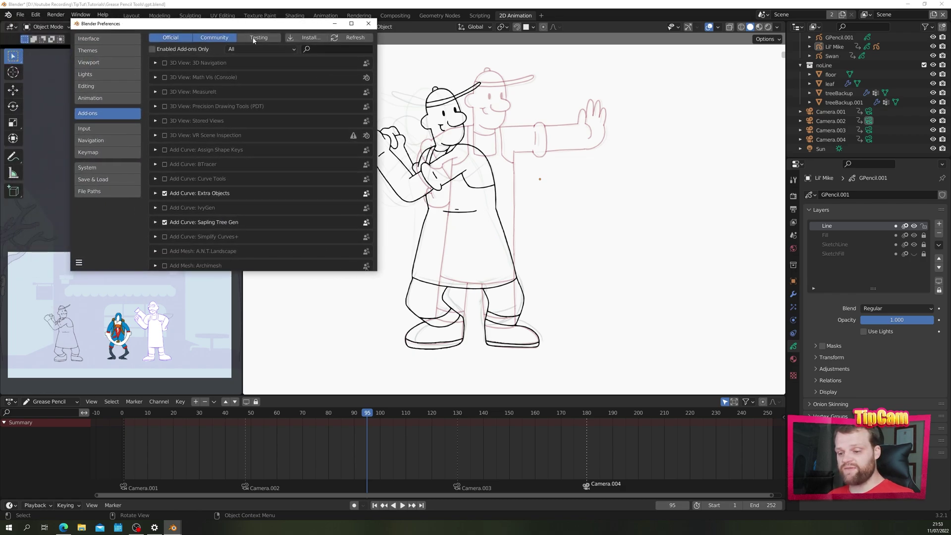
Step: Search add-ons for 'grease' to confirm Grease Pencil Tools is enabled, close Preferences, open the sidebar
click(322, 49)
text(ggrease)
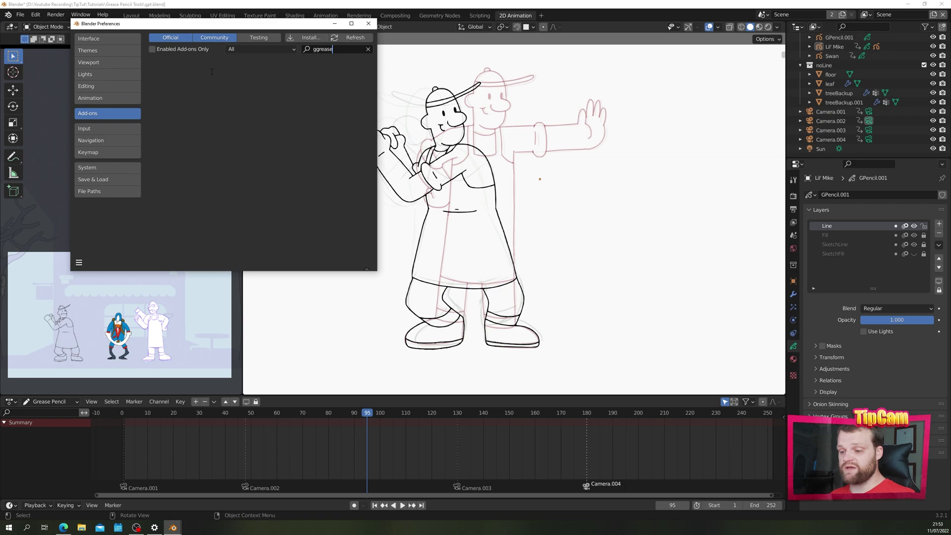
key(Home)
key(Delete)
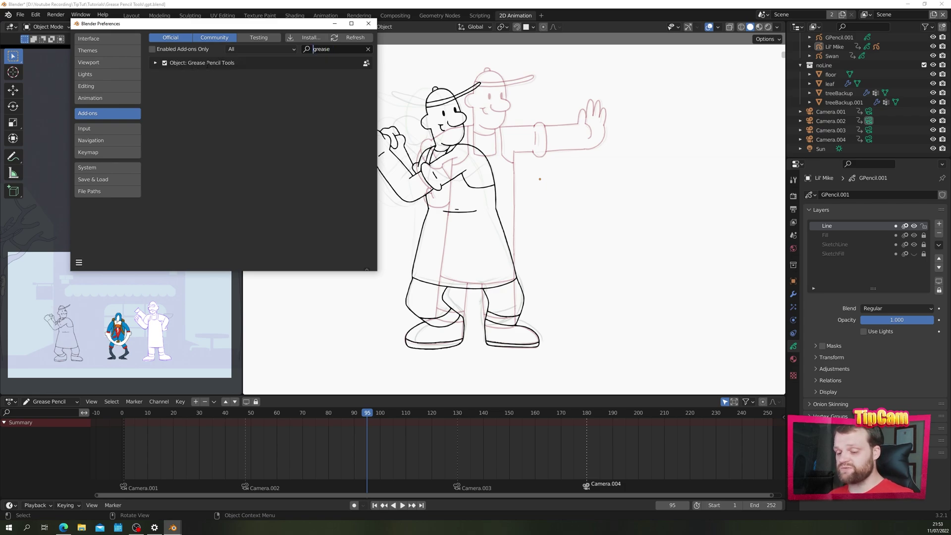
click(368, 25)
key(n)
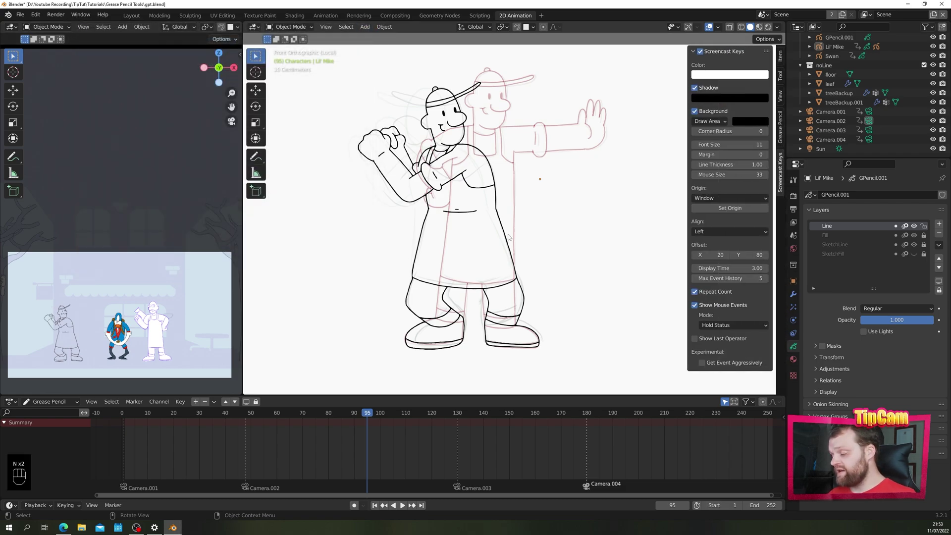
Step: Switch the sidebar to the Grease Pencil tab to show the Grease Pencil Tools panel
click(779, 131)
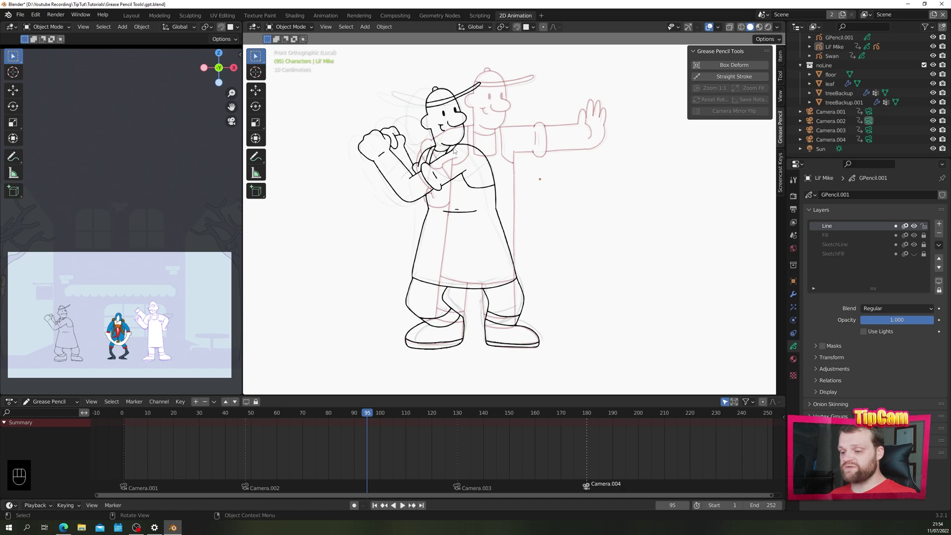
Step: Put a Box Deform cage around Lil' Mike, then scale, rotate, move it and undo
click(397, 144)
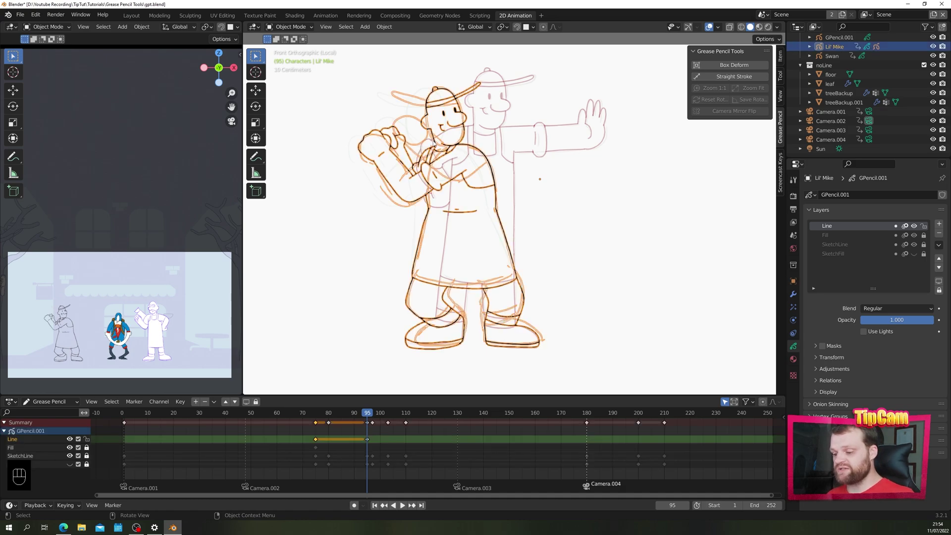
key(ctrl+t)
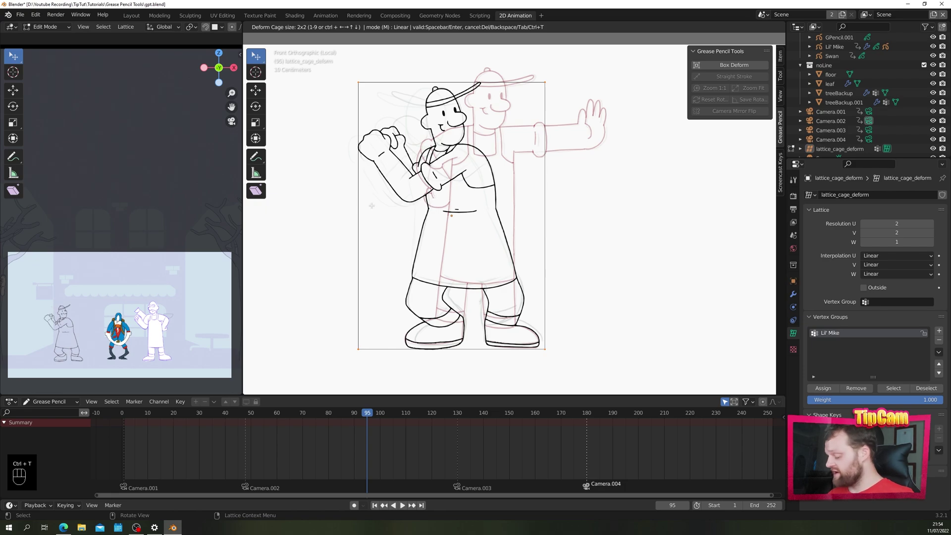
key(s)
click(349, 208)
key(r)
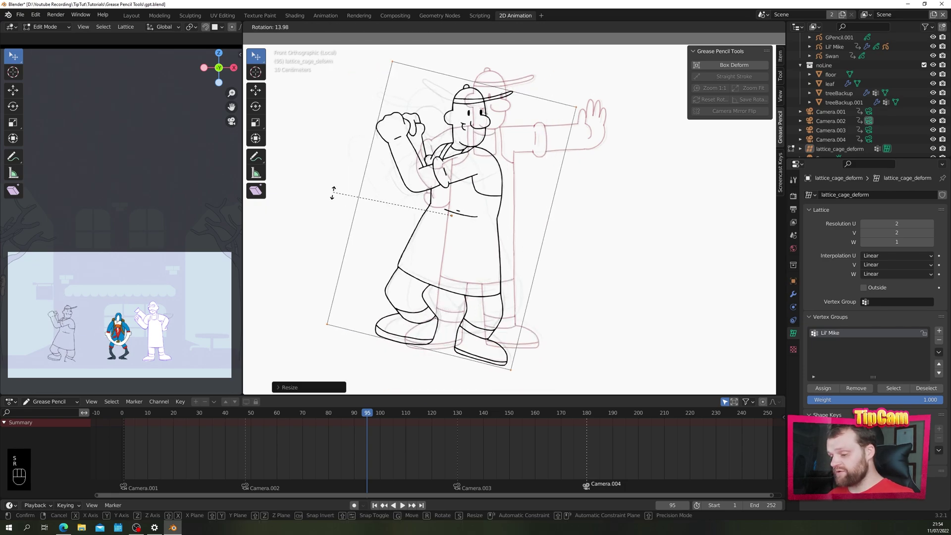
click(323, 240)
key(g)
click(409, 231)
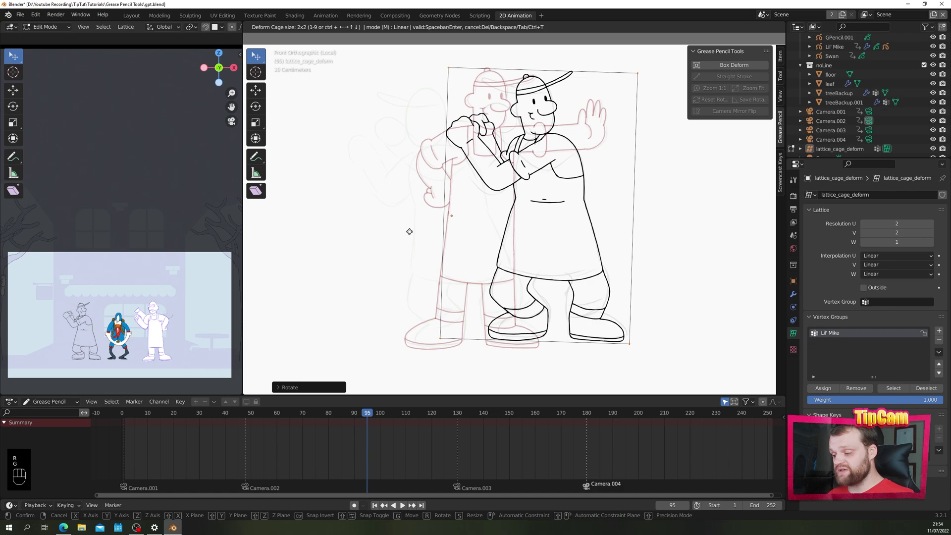
key(ctrl+z)
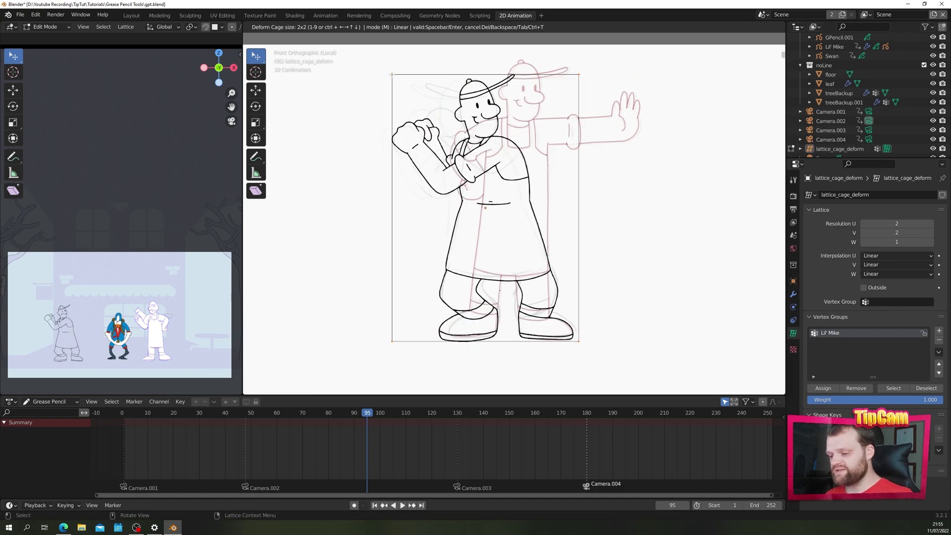
Step: Skew Lil' Mike by dragging the cage's top-left corner, then undo it with Edit > Undo
drag(391, 74, 430, 70)
click(35, 14)
click(50, 27)
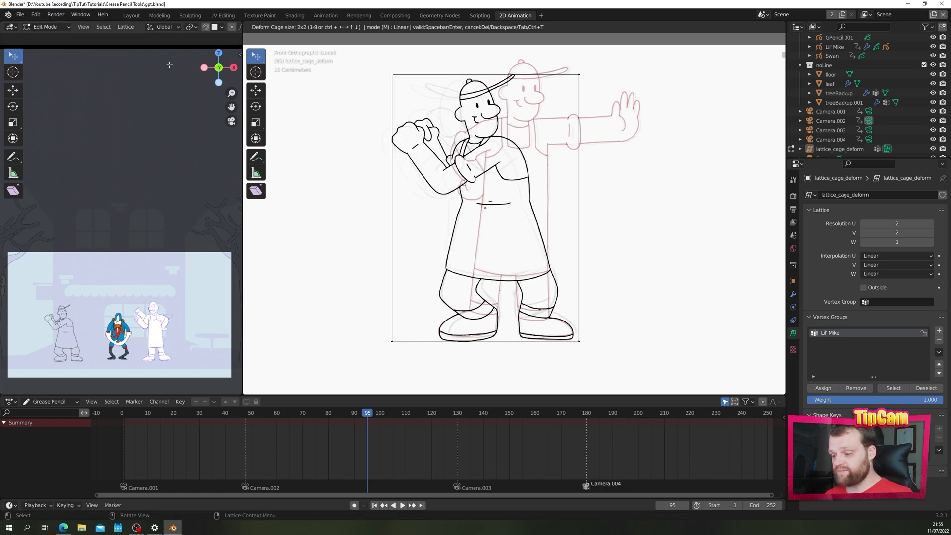
Step: Finish the box deform on Lil' Mike, change mode, and centre the view on the head
key(Return)
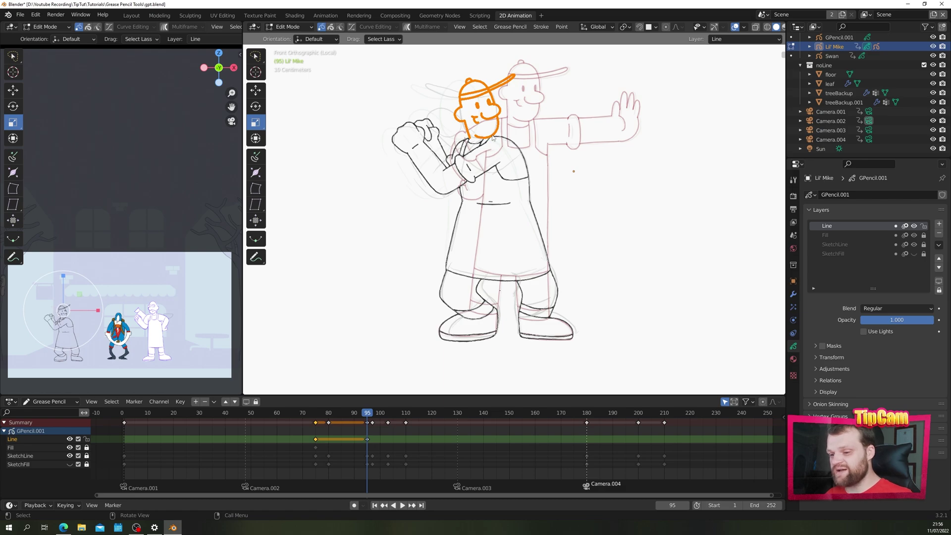
key(ctrl+Tab)
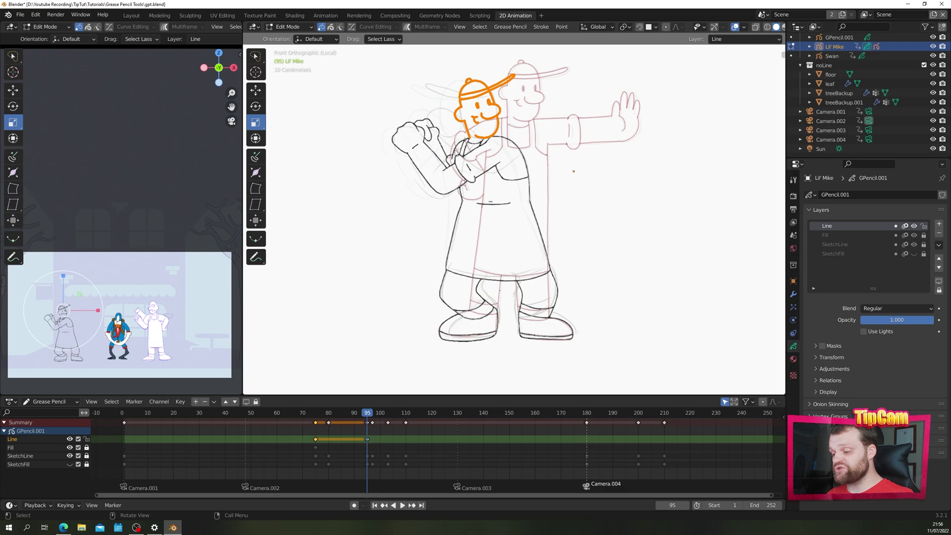
scroll(507, 149, up, 3)
shift+middle_drag(510, 65, 508, 207)
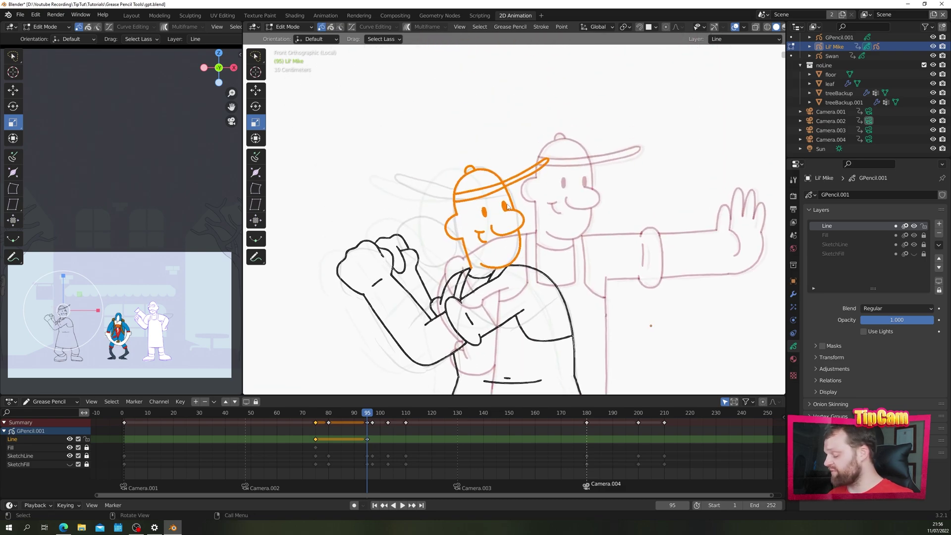
Step: Wrap the head in a deform cage, move it up-left, and adjust its top corners
key(ctrl+t)
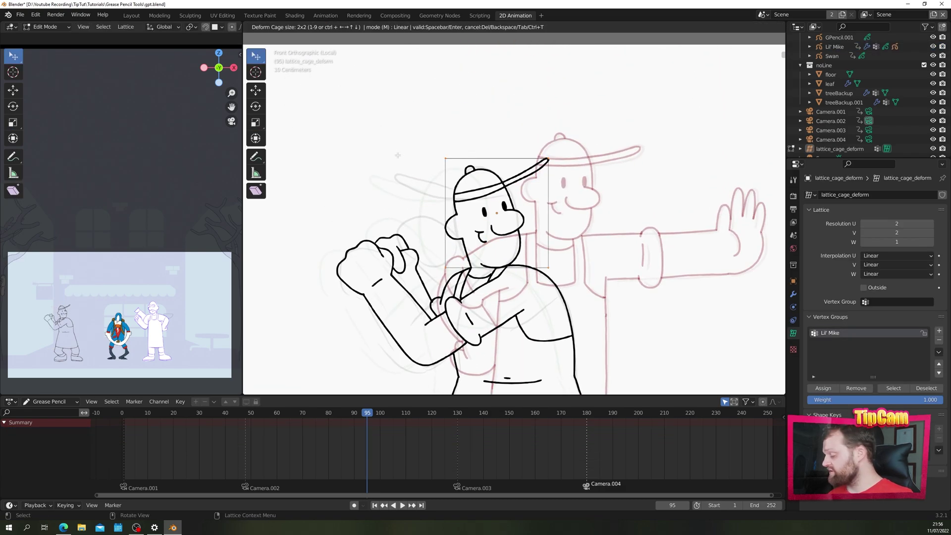
key(g)
click(392, 130)
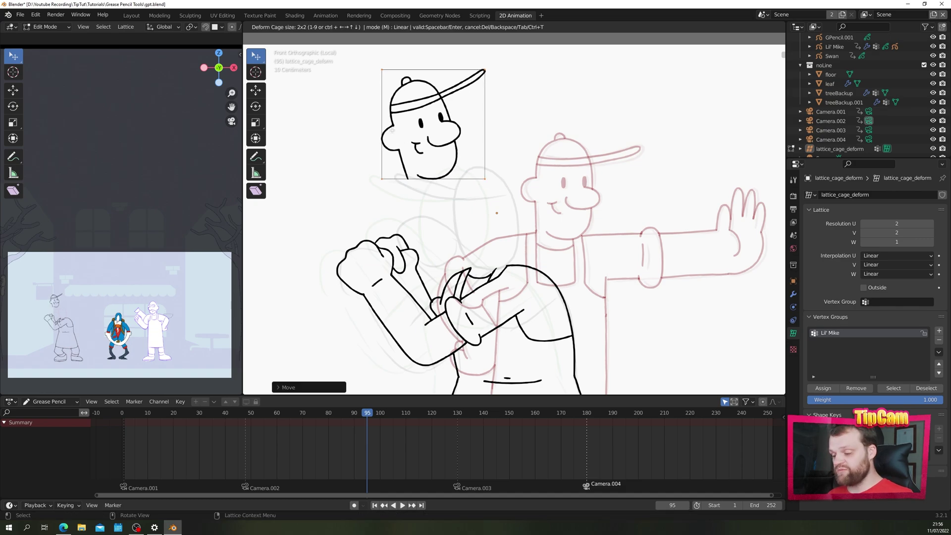
click(103, 27)
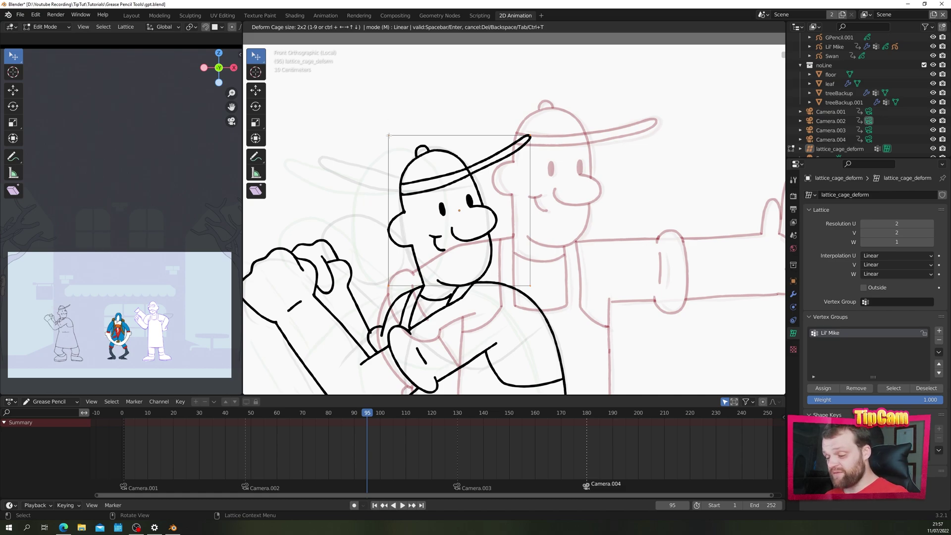
drag(388, 135, 386, 132)
drag(530, 135, 526, 125)
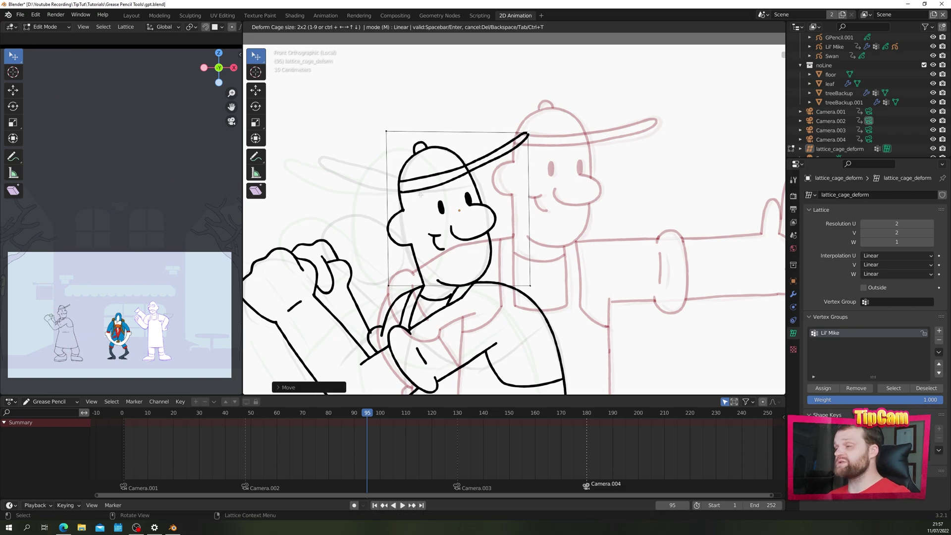
Step: Toggle the cage between Linear and Spline interpolation, reposition its top-left corner, and raise its resolution
key(m)
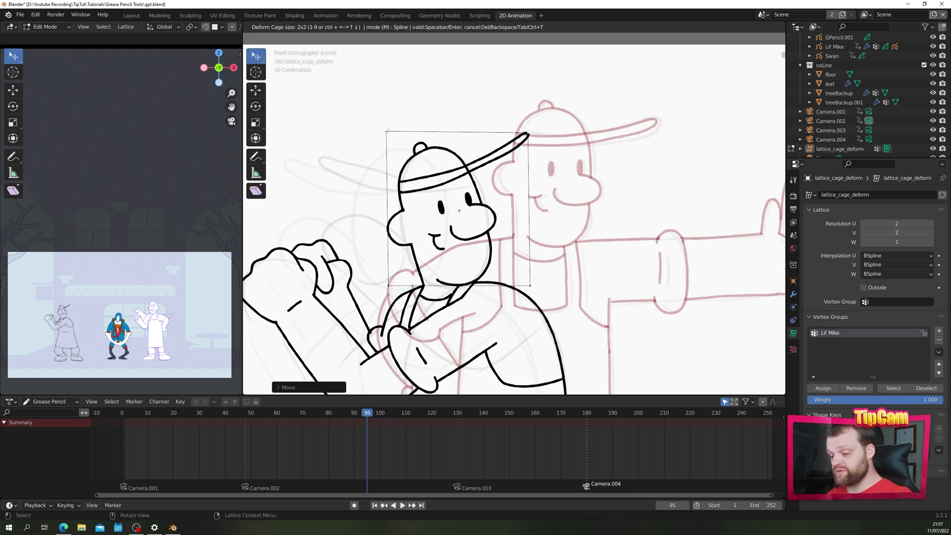
key(m)
mouse_move(387, 131)
mouse_down()
mouse_move(409, 142)
mouse_move(361, 123)
mouse_move(384, 145)
mouse_move(397, 141)
mouse_move(385, 132)
mouse_up()
key(m)
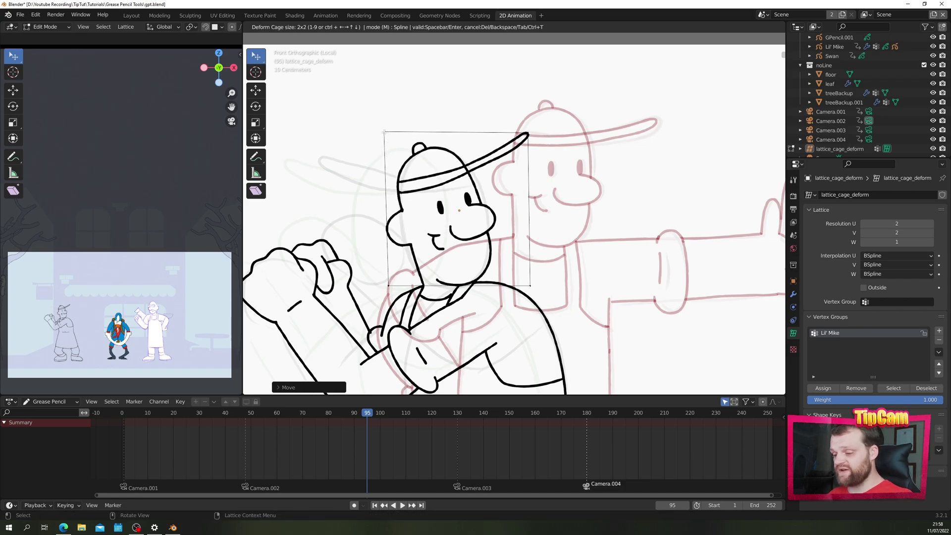
key(g)
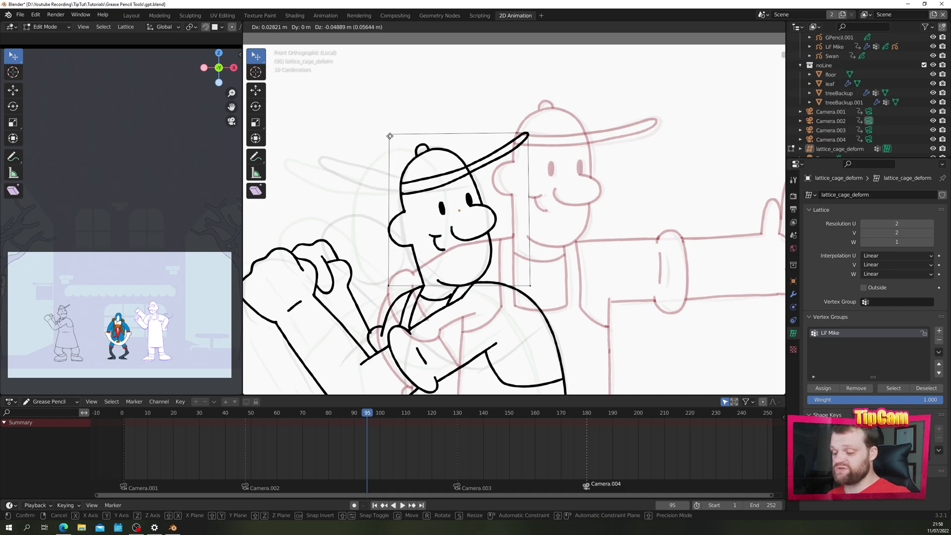
click(390, 136)
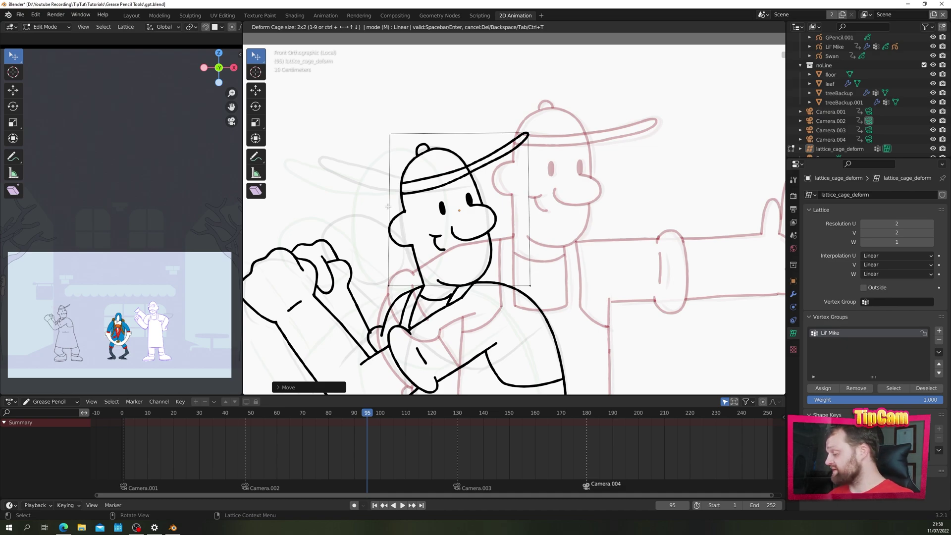
key(7)
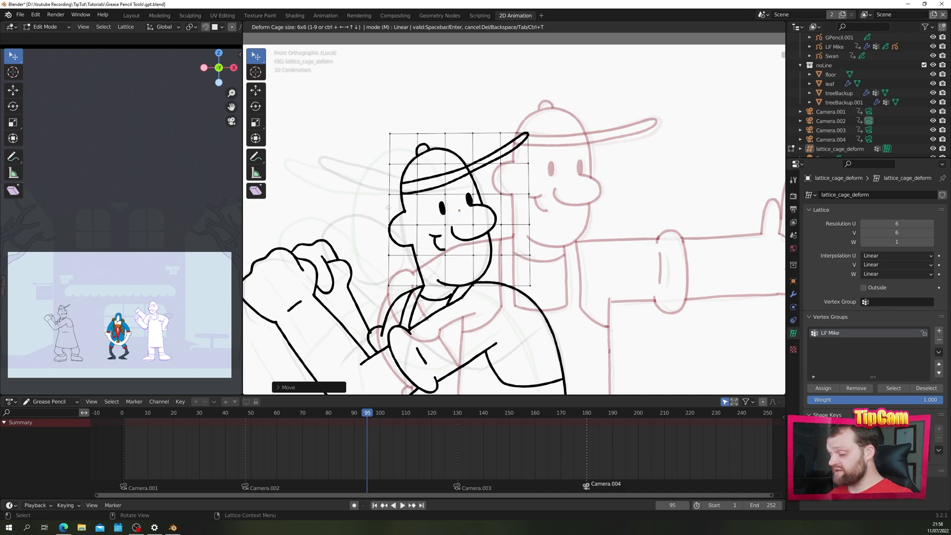
Step: Reset the head cage to 2×2, then add rows and columns to make it 6×6
drag(436, 210, 425, 217)
key(2)
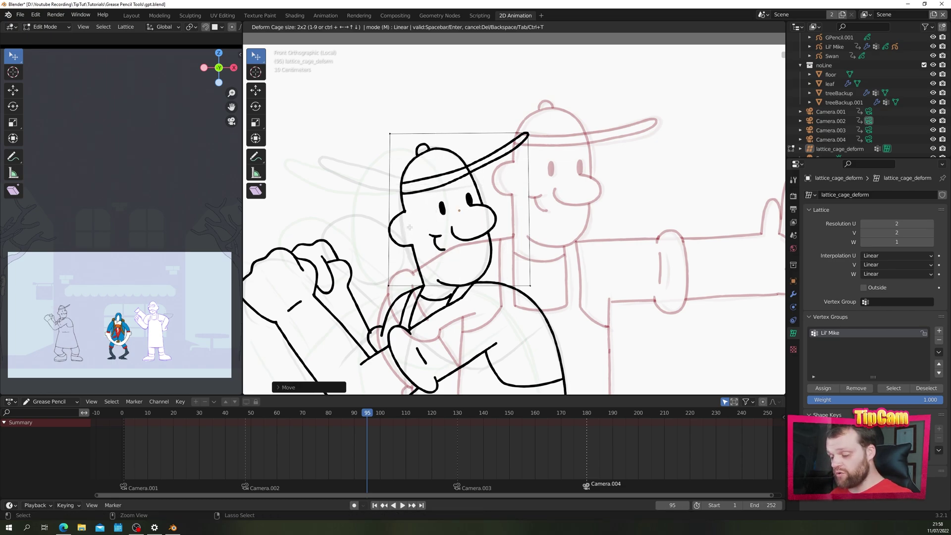
key(ctrl+Up)
key(ctrl+Up)
key(ctrl+Up)
key(ctrl+Up)
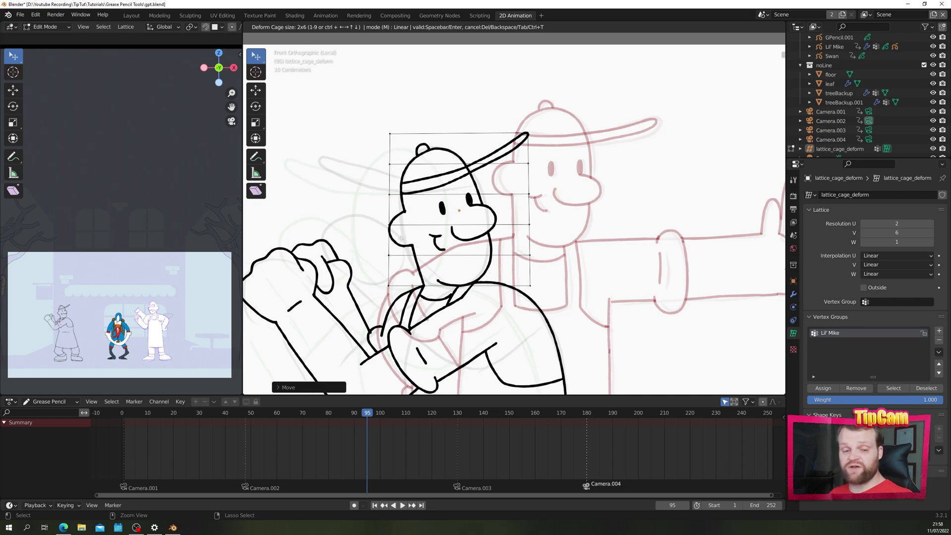
key(ctrl+Right)
key(ctrl+Right)
key(ctrl+Right)
key(ctrl+Right)
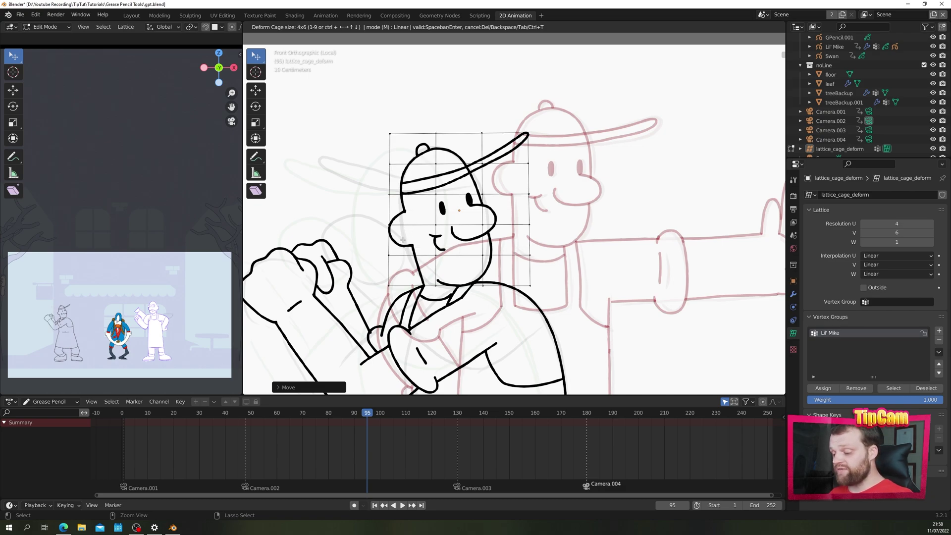
Step: Nudge the cage's left-side points and apply the deformation to the head strokes
mouse_move(390, 131)
mouse_down()
mouse_move(386, 124)
mouse_move(389, 132)
mouse_up()
drag(389, 175, 390, 164)
drag(388, 212, 388, 217)
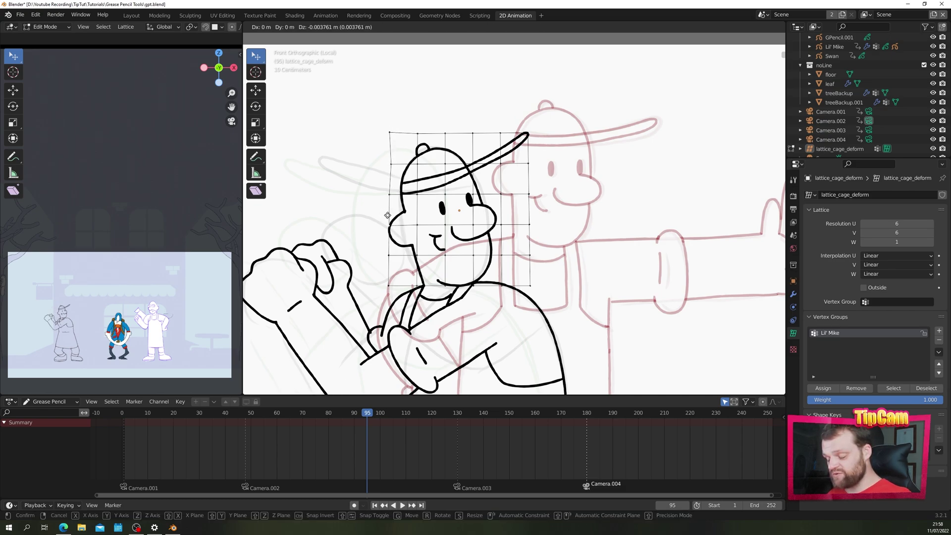
drag(390, 130, 390, 133)
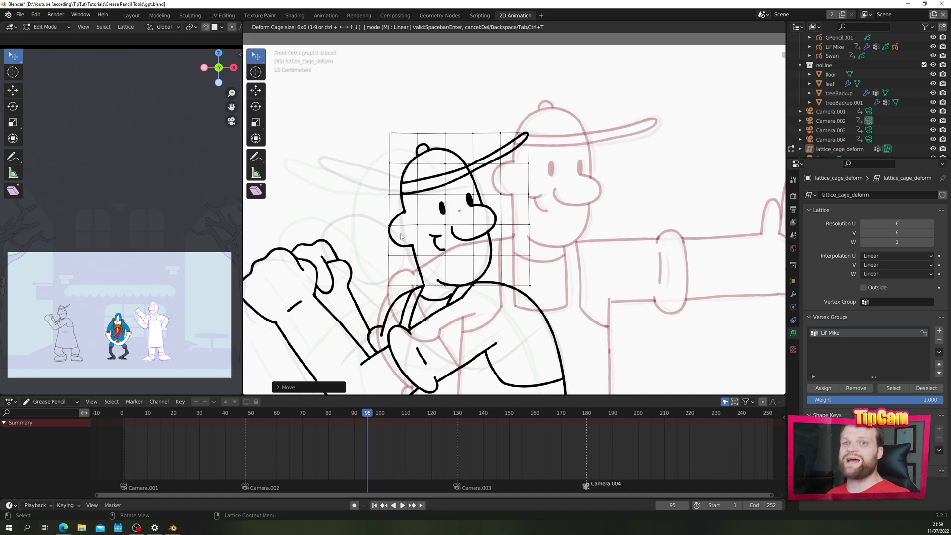
key(Return)
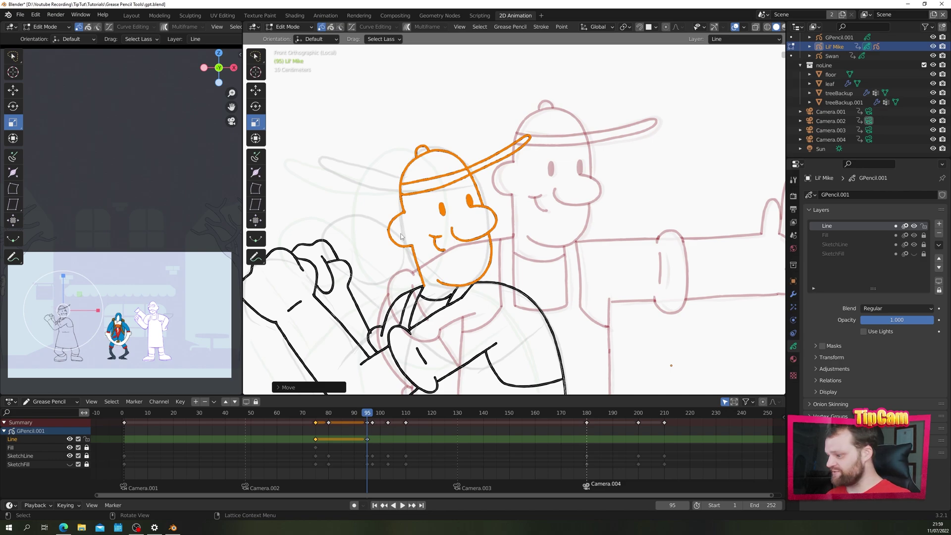
Step: Switch to Draw Mode and draw a small circle left of the head
key(ctrl+Tab)
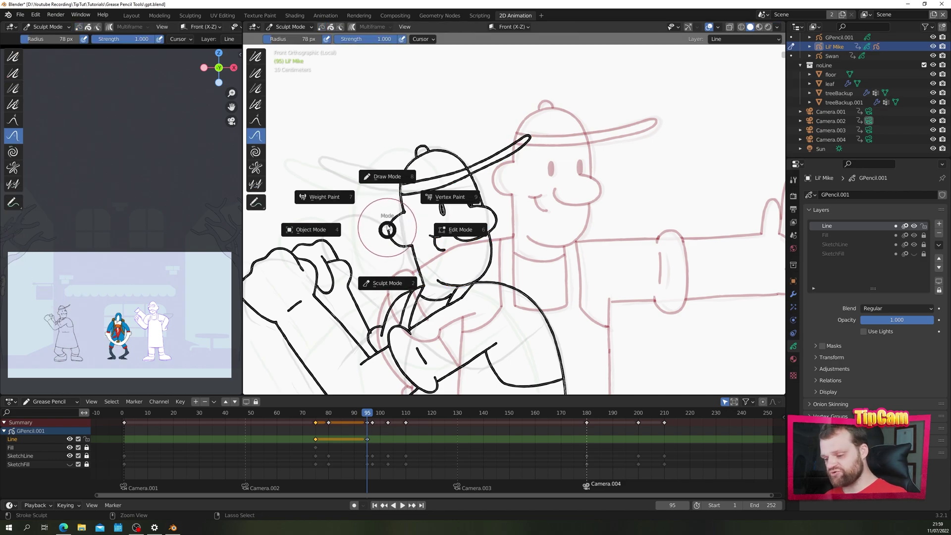
click(387, 171)
mouse_move(369, 148)
mouse_down()
mouse_move(334, 135)
mouse_move(330, 164)
mouse_move(359, 177)
mouse_move(372, 149)
mouse_up()
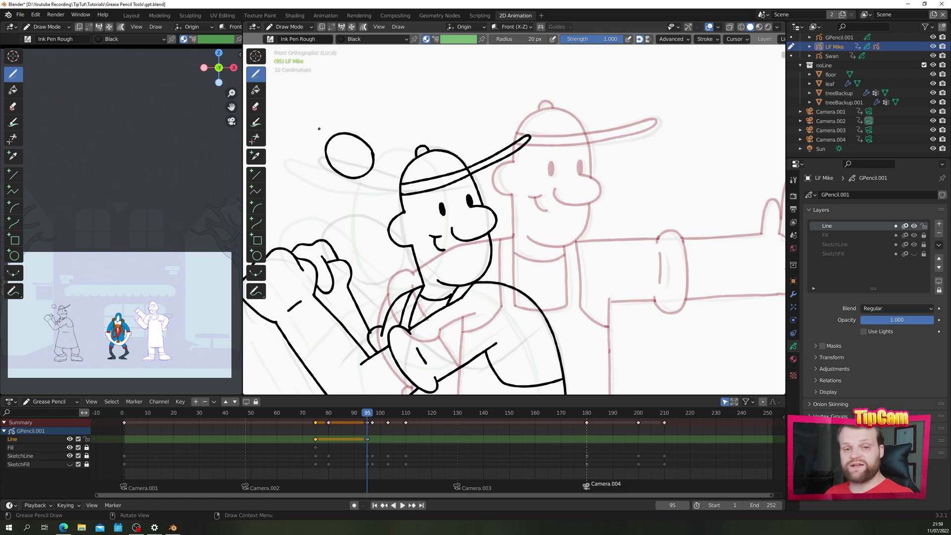
Step: Warp the circle into a lumpy rock with a 7×7 spline deform cage
key(ctrl+t)
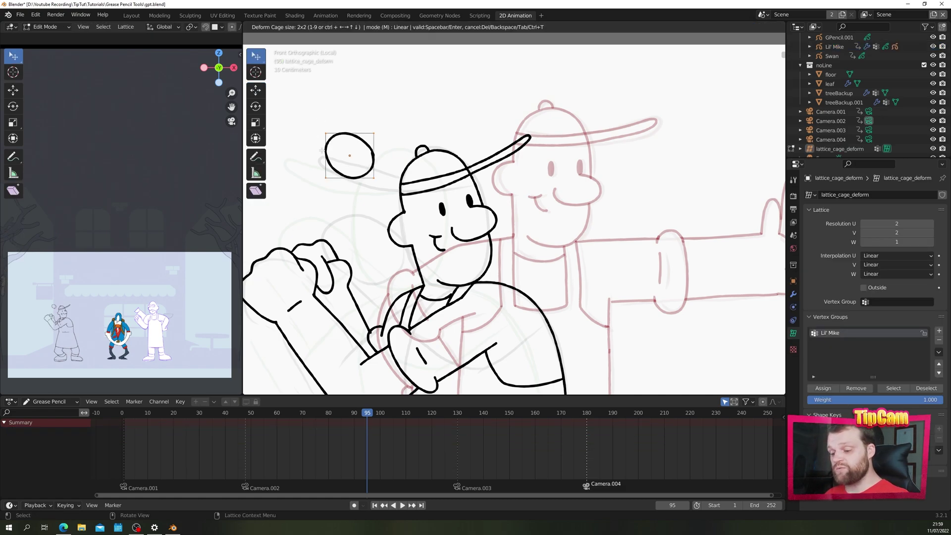
drag(325, 132, 331, 110)
drag(325, 177, 314, 167)
key(7)
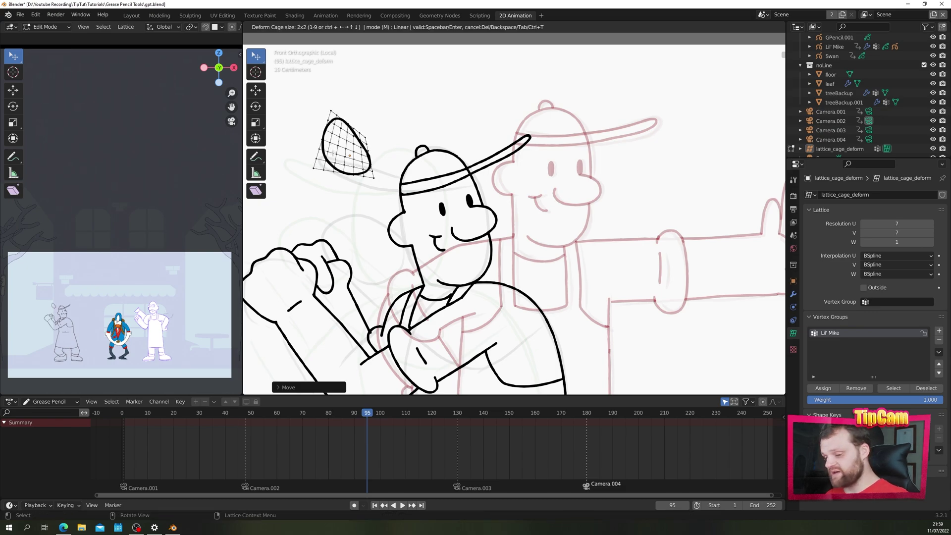
key(m)
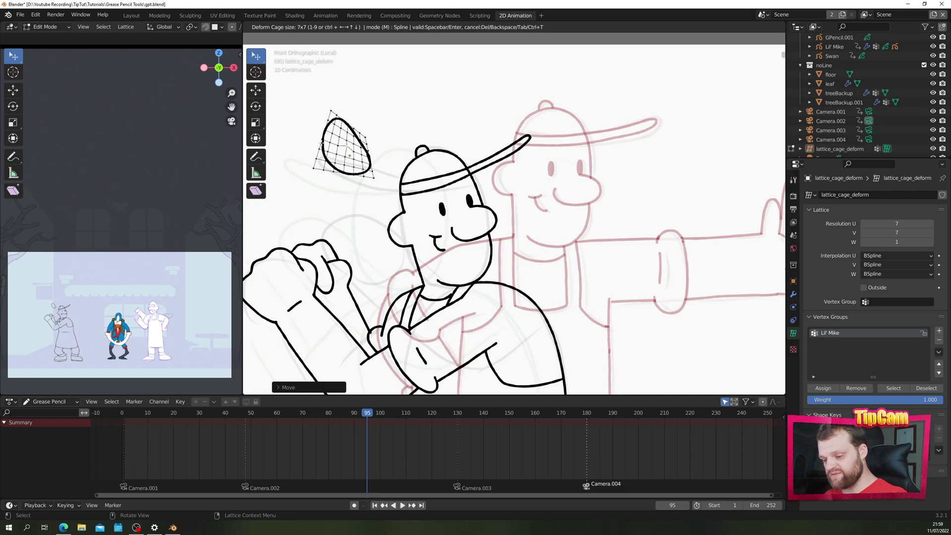
mouse_move(322, 143)
mouse_down()
mouse_move(320, 130)
mouse_move(342, 114)
mouse_move(377, 132)
mouse_move(381, 157)
mouse_move(353, 187)
mouse_move(304, 141)
mouse_up()
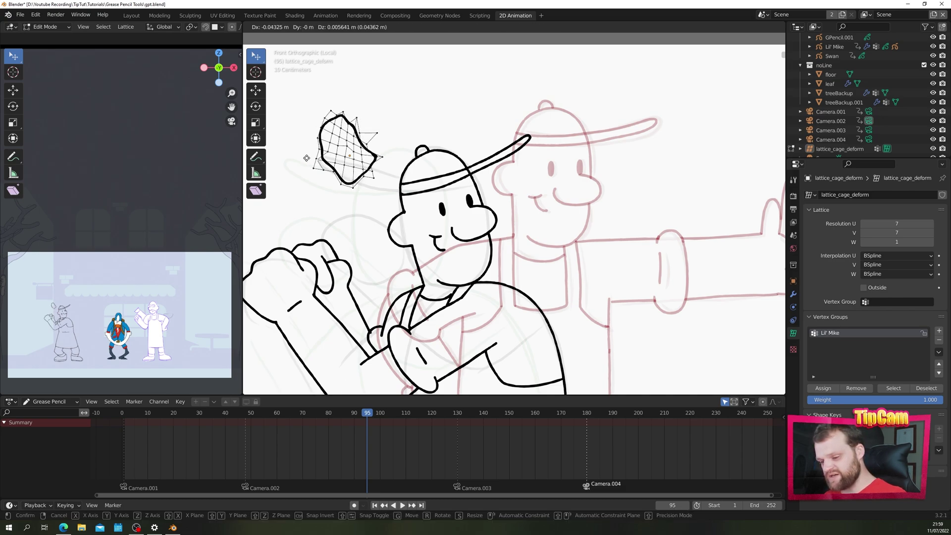
drag(330, 111, 317, 105)
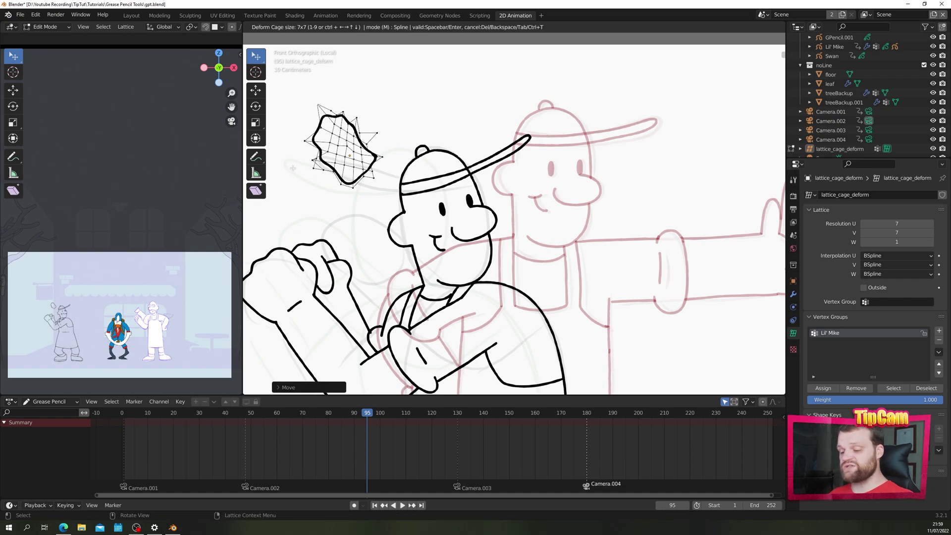
Step: Erase the rock doodle and switch to Object Mode
key(e)
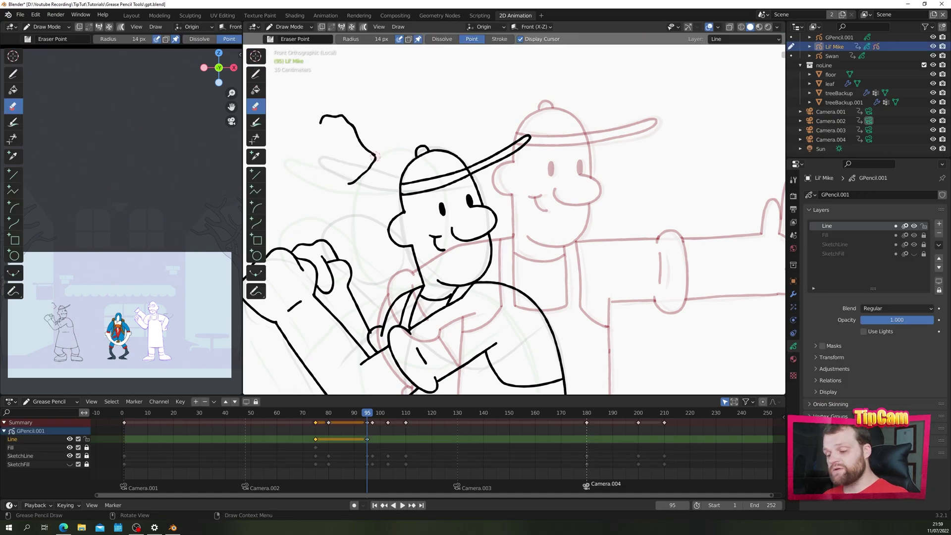
mouse_move(369, 164)
mouse_down()
mouse_move(346, 186)
mouse_move(375, 158)
mouse_move(352, 123)
mouse_move(338, 113)
mouse_move(315, 121)
mouse_move(330, 116)
mouse_move(289, 85)
mouse_move(333, 174)
mouse_up()
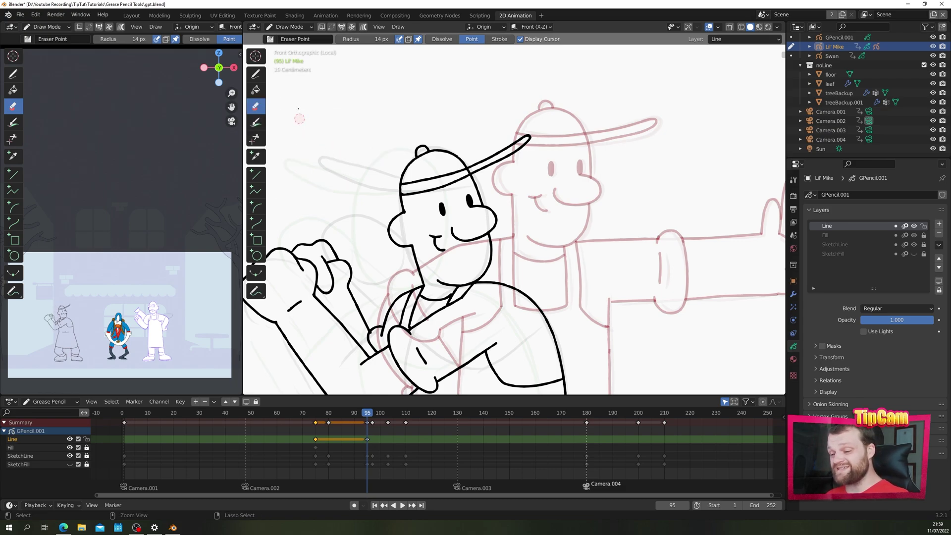
key(ctrl+Tab)
click(238, 102)
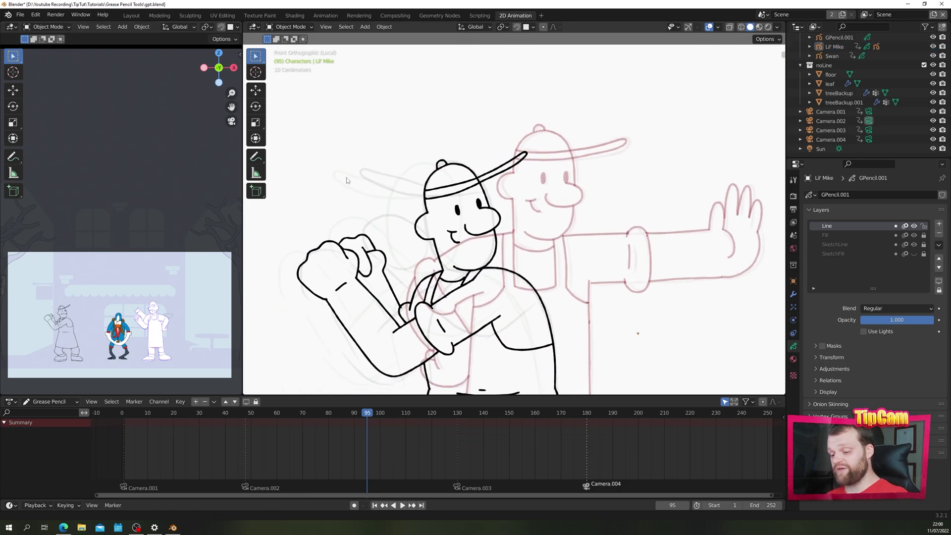
Step: Frame the character's torso, return to Draw Mode with Ink Pen Rough, and open the sidebar
scroll(346, 177, down, 2)
shift+middle_drag(385, 264, 366, 148)
scroll(366, 149, up, 3)
key(ctrl+Tab)
click(257, 80)
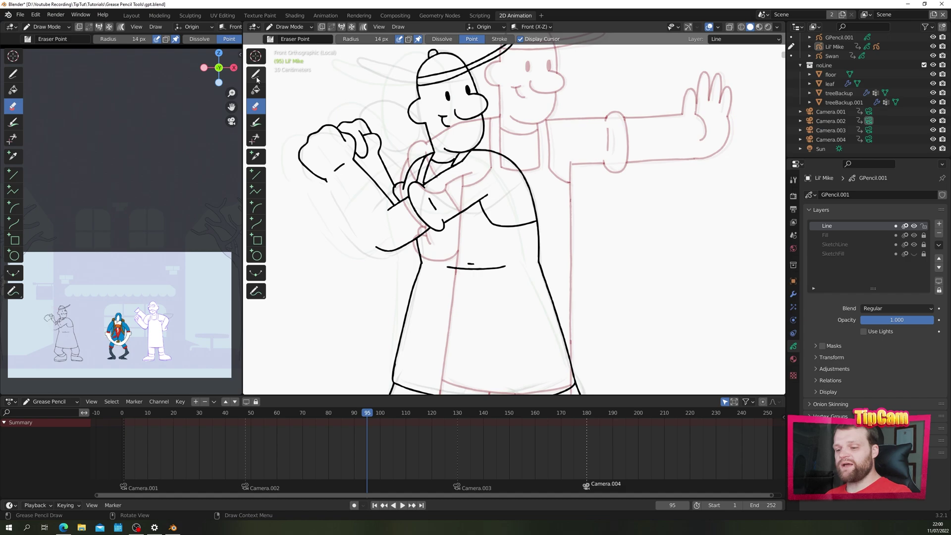
click(256, 76)
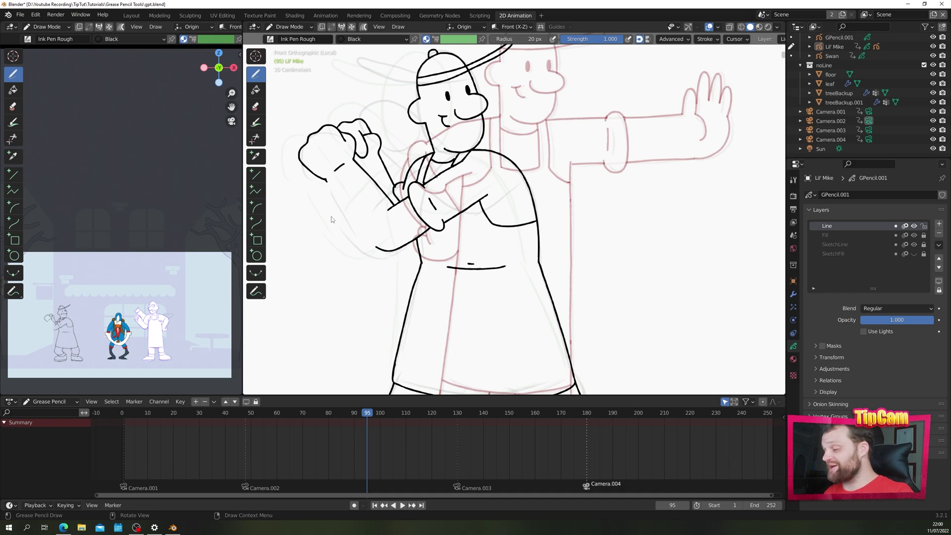
key(n)
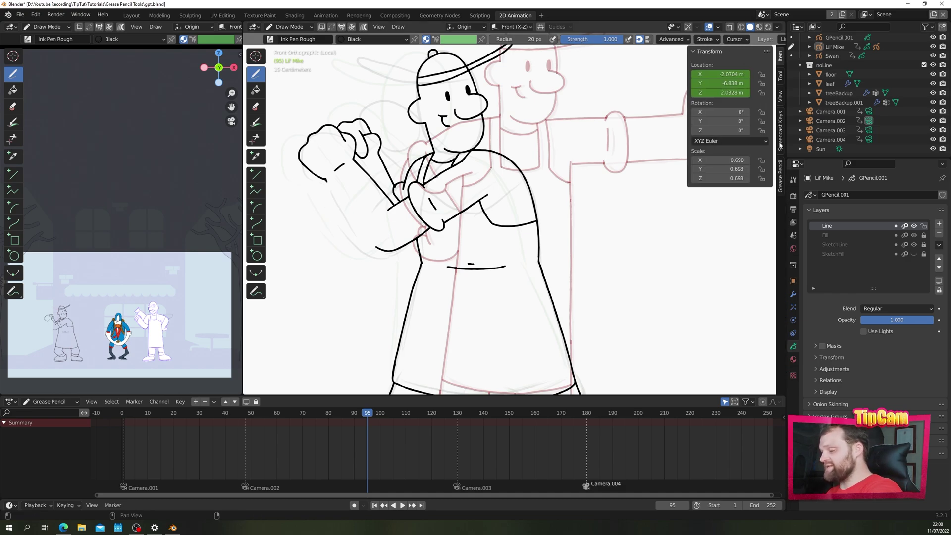
Step: With the Grease Pencil Tools panel shown, draw the forearm line down from the fist, undoing stray strokes
click(780, 176)
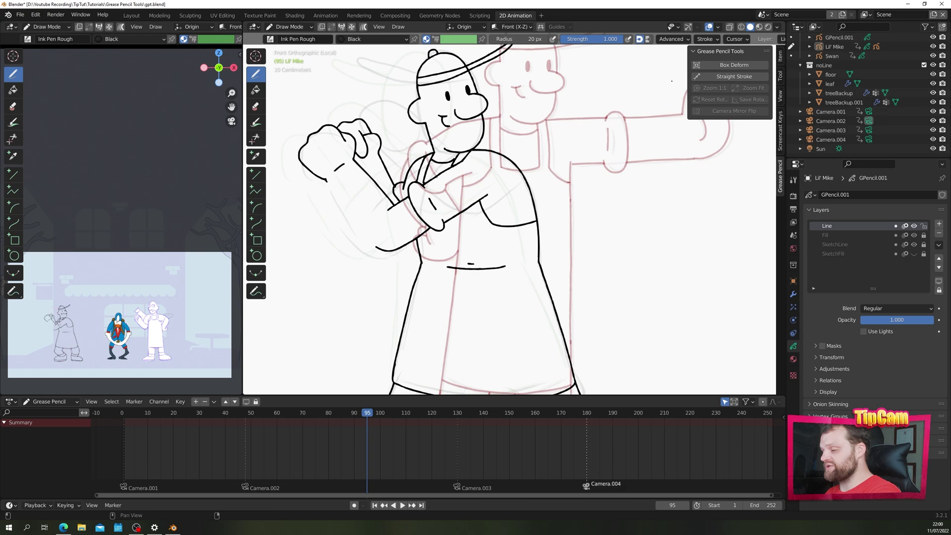
drag(325, 179, 375, 243)
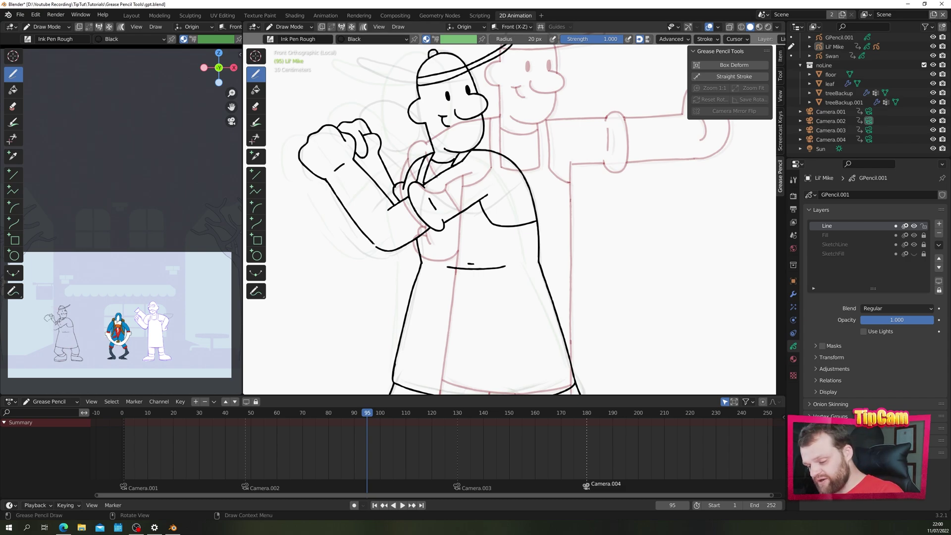
key(ctrl+z)
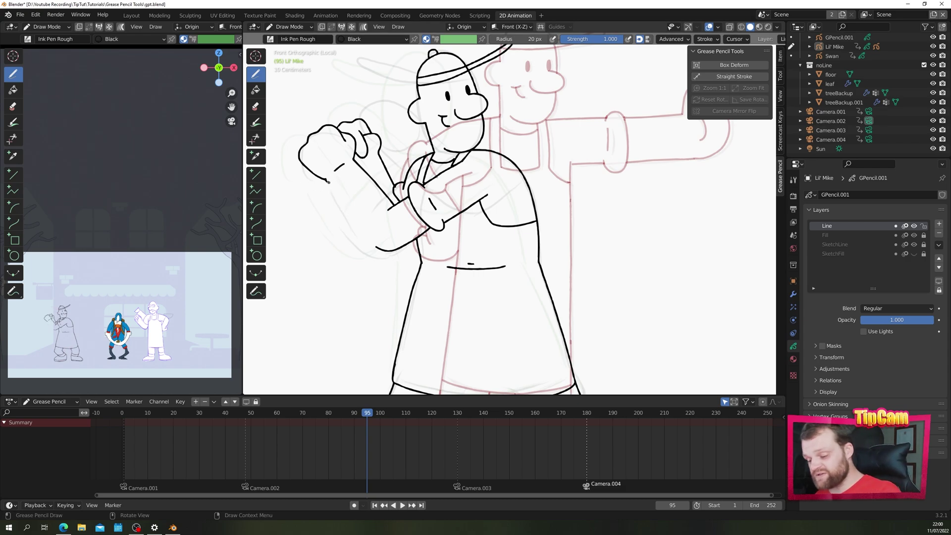
drag(327, 183, 371, 243)
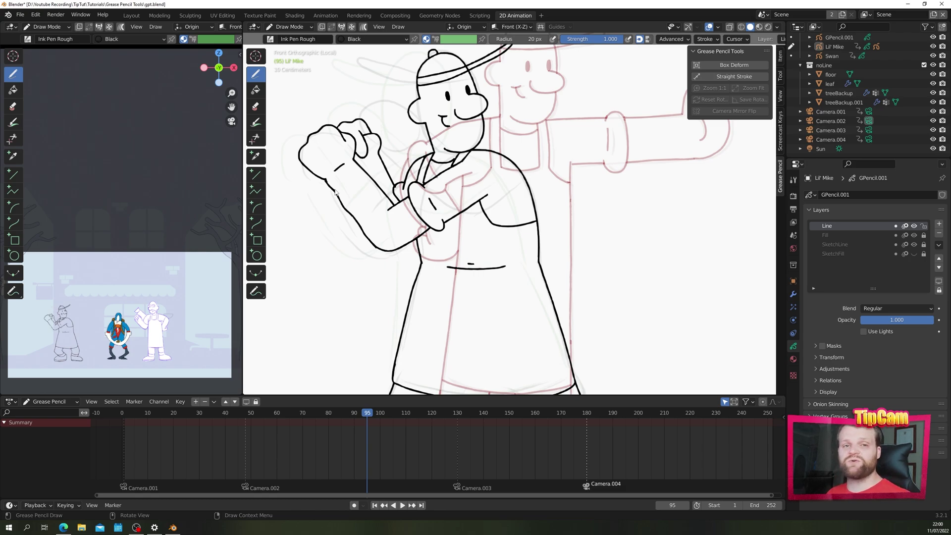
mouse_move(377, 289)
mouse_down()
mouse_move(324, 229)
mouse_move(272, 267)
mouse_move(328, 323)
mouse_move(378, 289)
mouse_move(335, 319)
mouse_up()
key(ctrl+z)
key(ctrl+z)
key(ctrl+z)
key(ctrl+z)
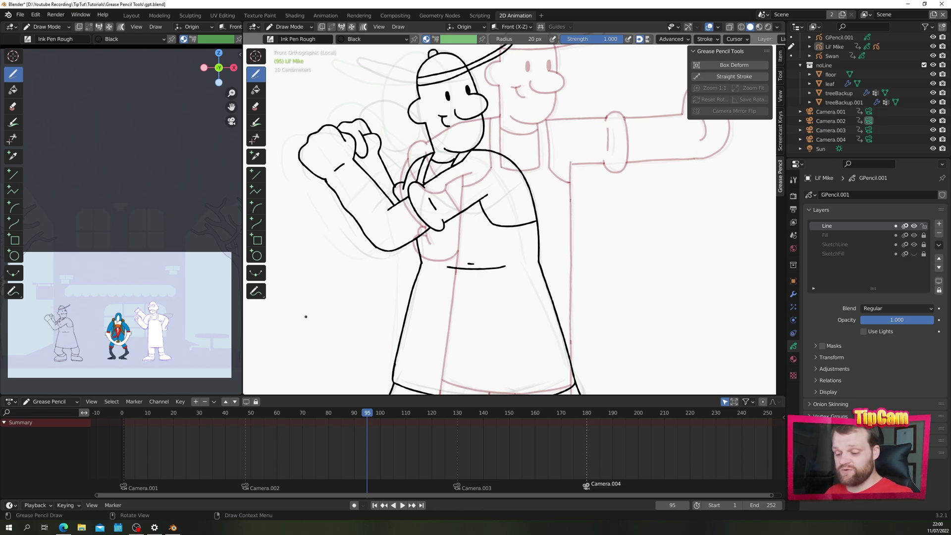
drag(334, 188, 372, 241)
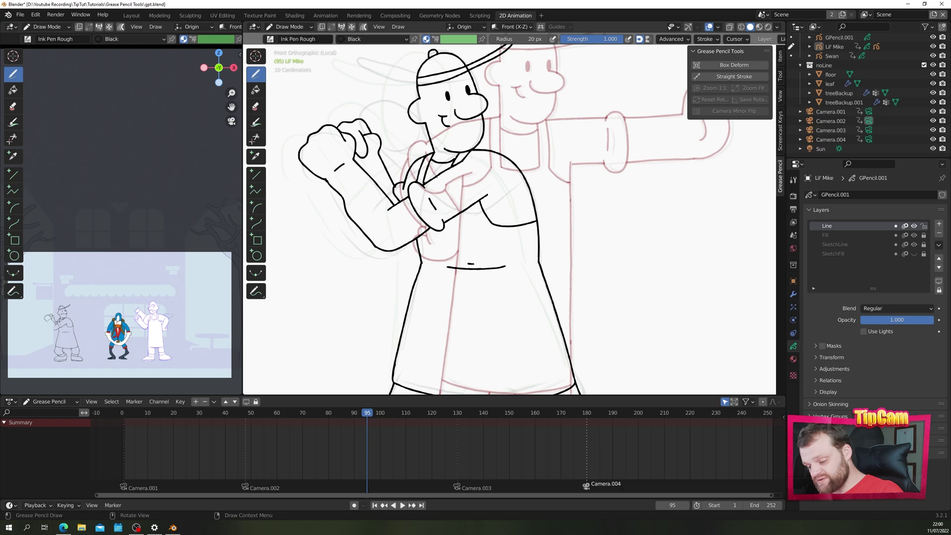
Step: Straighten the forearm stroke and ease its Straight force down to about 59.7%
click(734, 76)
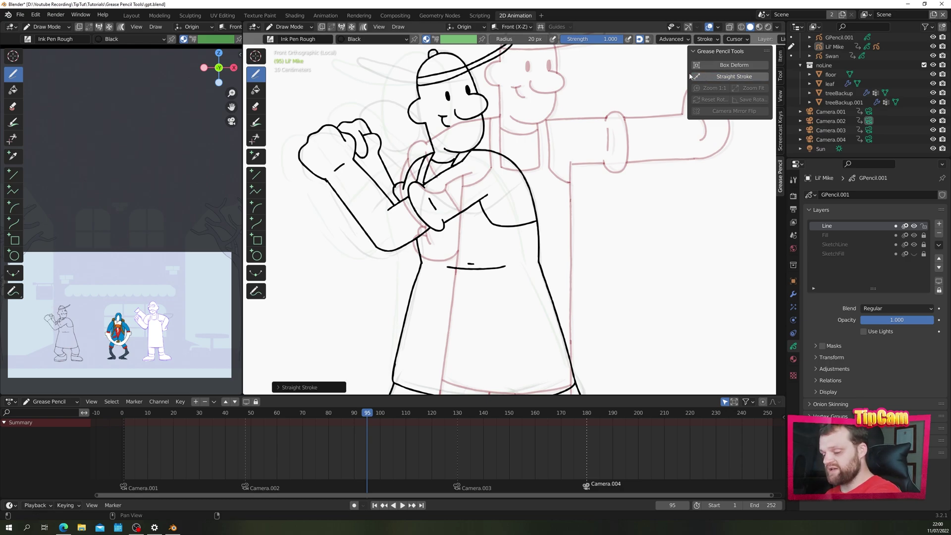
click(281, 388)
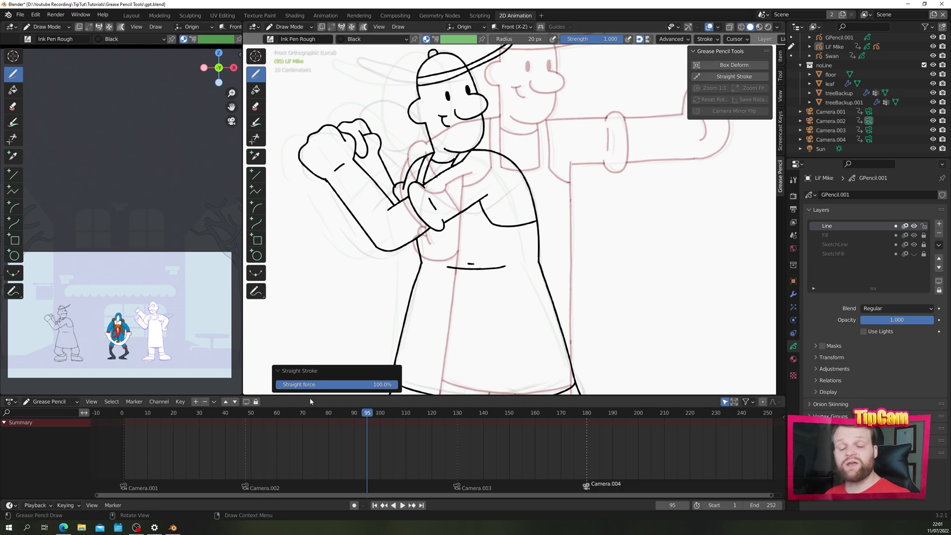
mouse_move(380, 387)
mouse_down()
mouse_move(220, 391)
mouse_move(396, 396)
mouse_up()
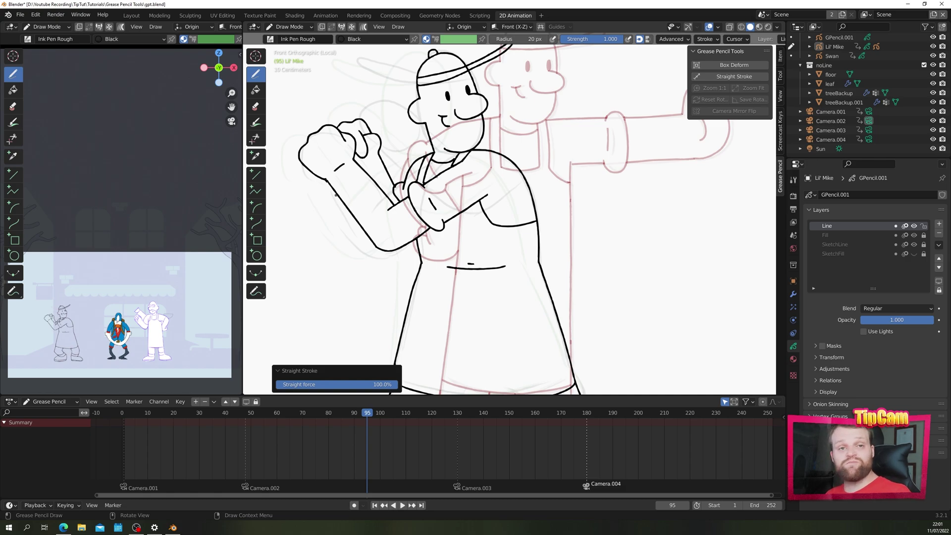
mouse_move(390, 383)
mouse_down()
mouse_move(332, 385)
mouse_move(367, 385)
mouse_up()
mouse_move(285, 393)
mouse_down()
mouse_move(268, 392)
mouse_move(365, 392)
mouse_move(352, 392)
mouse_up()
click(346, 280)
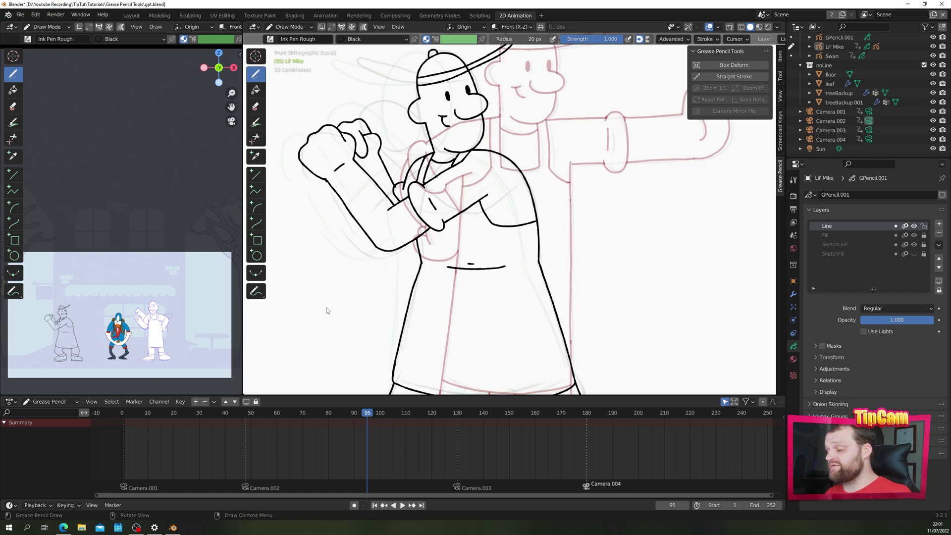
Step: Draw a spiral test stroke left of the character, straighten it, and weaken the force to 47.3%
mouse_move(358, 311)
mouse_down()
mouse_move(364, 300)
mouse_move(331, 285)
mouse_up()
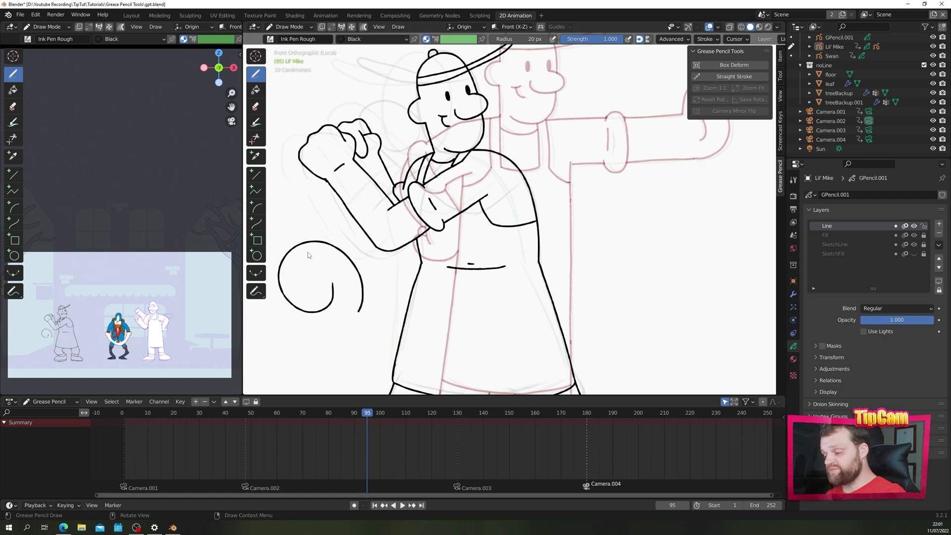
click(699, 80)
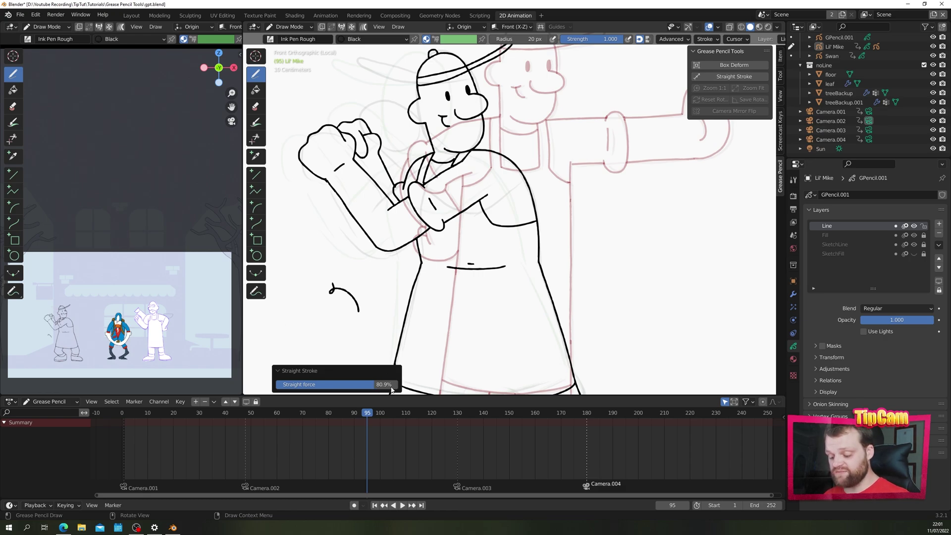
mouse_move(384, 389)
mouse_down()
mouse_move(297, 385)
mouse_move(388, 380)
mouse_move(326, 382)
mouse_move(341, 373)
mouse_move(396, 381)
mouse_move(352, 375)
mouse_move(362, 372)
mouse_move(308, 381)
mouse_move(374, 383)
mouse_move(338, 382)
mouse_up()
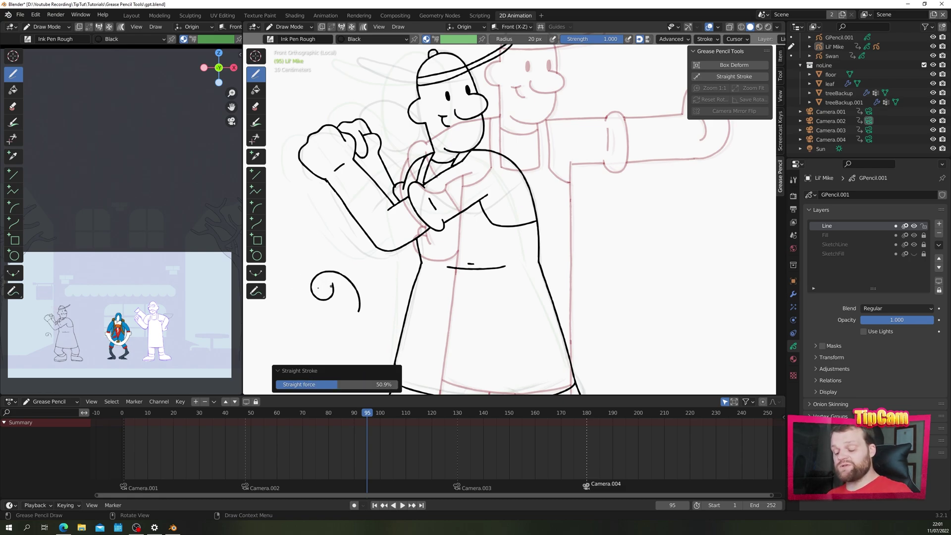
Step: Fully straighten the spiral, then draw and straighten a curled test stroke at lower left
click(707, 78)
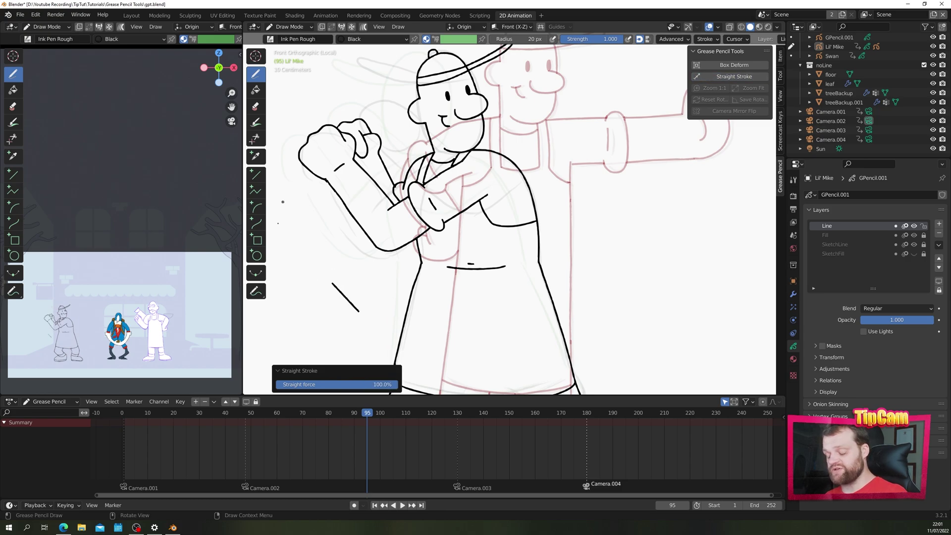
mouse_move(330, 325)
mouse_down()
mouse_move(321, 287)
mouse_move(305, 299)
mouse_up()
click(734, 76)
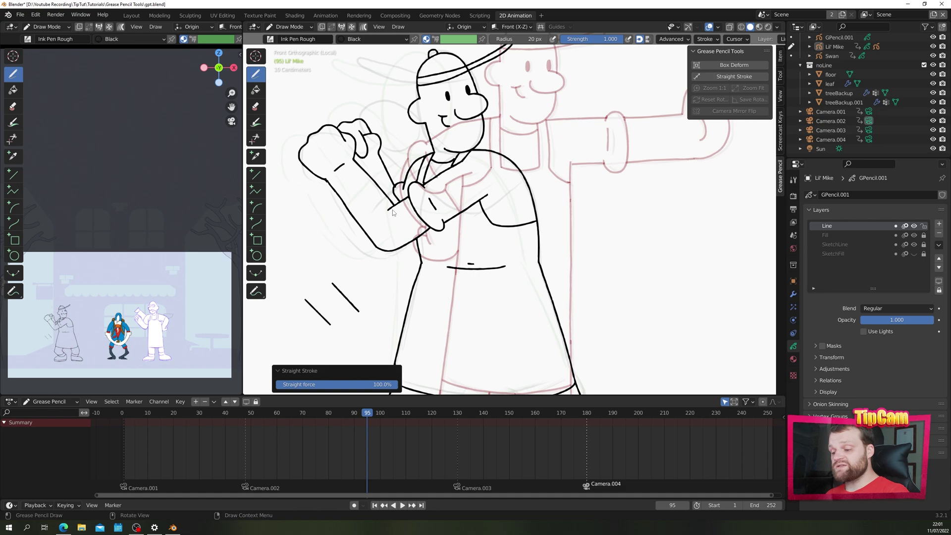
Step: Erase the lower-left test strokes and the old forearm stroke
click(256, 106)
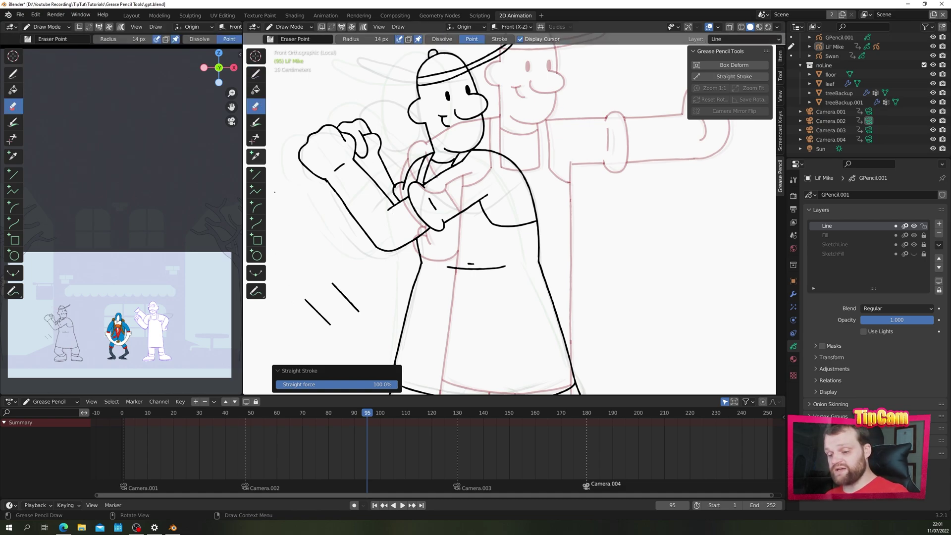
mouse_move(351, 294)
mouse_down()
mouse_move(334, 283)
mouse_move(344, 315)
mouse_move(308, 302)
mouse_move(340, 334)
mouse_move(313, 270)
mouse_move(314, 311)
mouse_move(292, 285)
mouse_up()
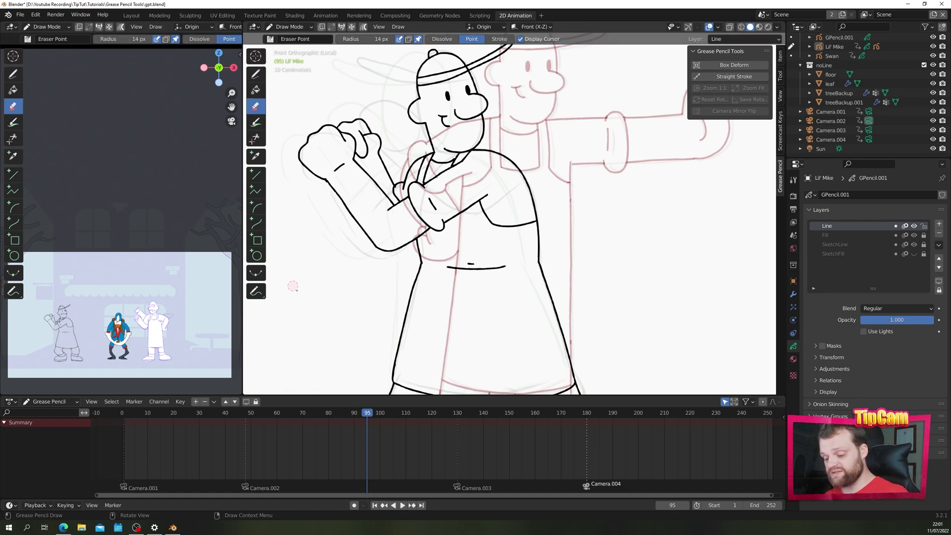
drag(327, 182, 374, 244)
Step: Redraw the forearm line from the fist and straighten it at 47.3% force
click(256, 74)
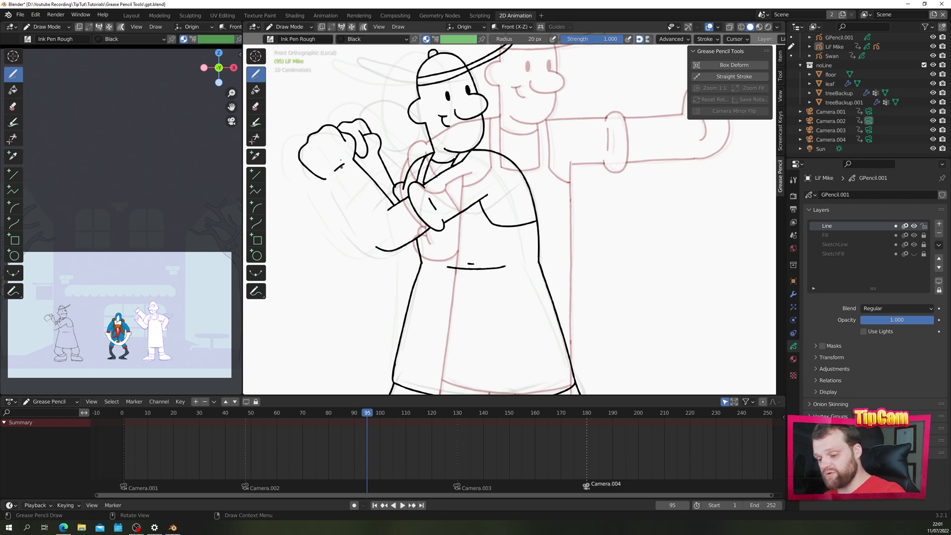
drag(326, 179, 375, 244)
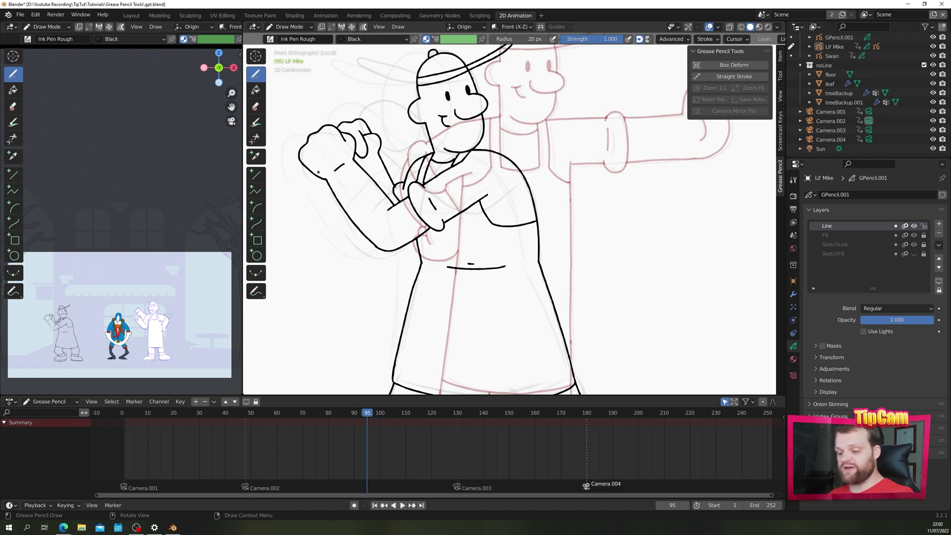
click(734, 76)
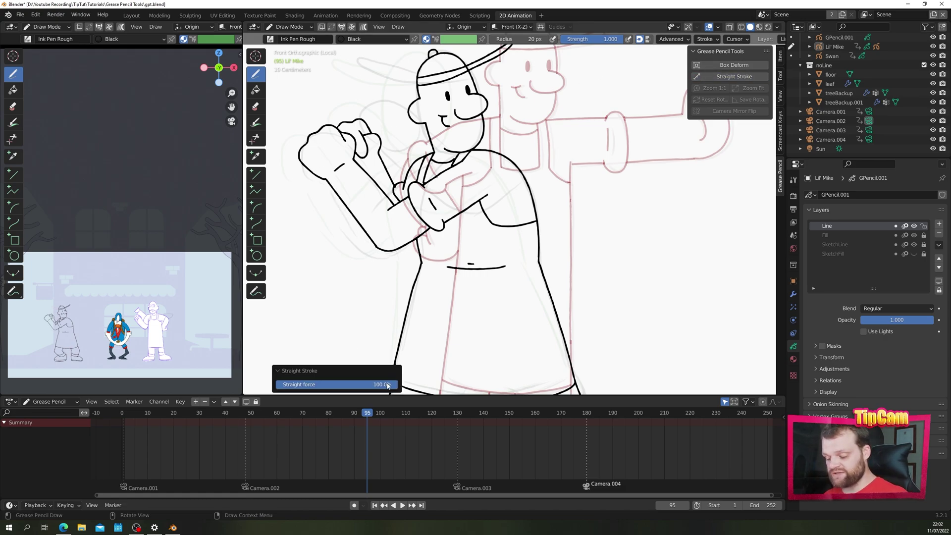
mouse_move(388, 386)
mouse_down()
mouse_move(301, 386)
mouse_move(318, 392)
mouse_up()
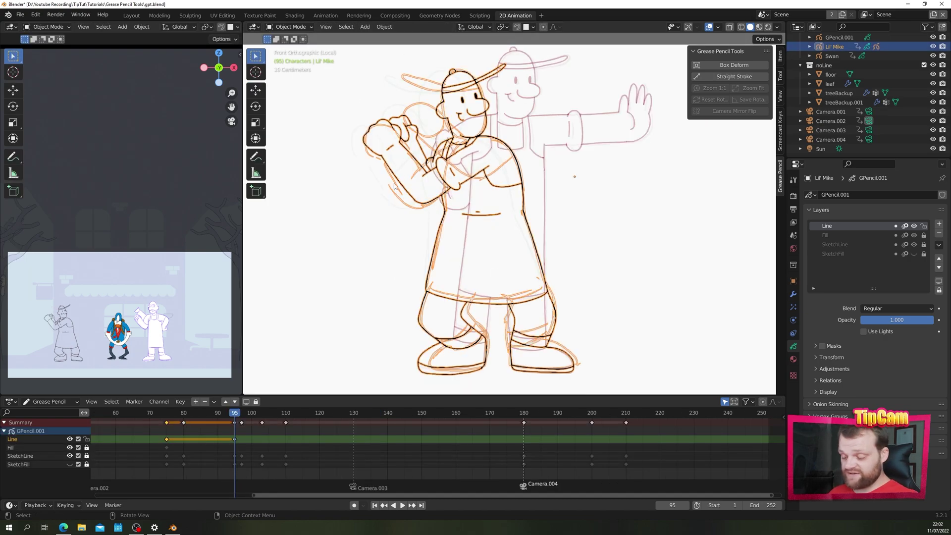
Step: Insert a keyframe at frame 97 on the Line channel only, then return to Draw Mode
click(243, 438)
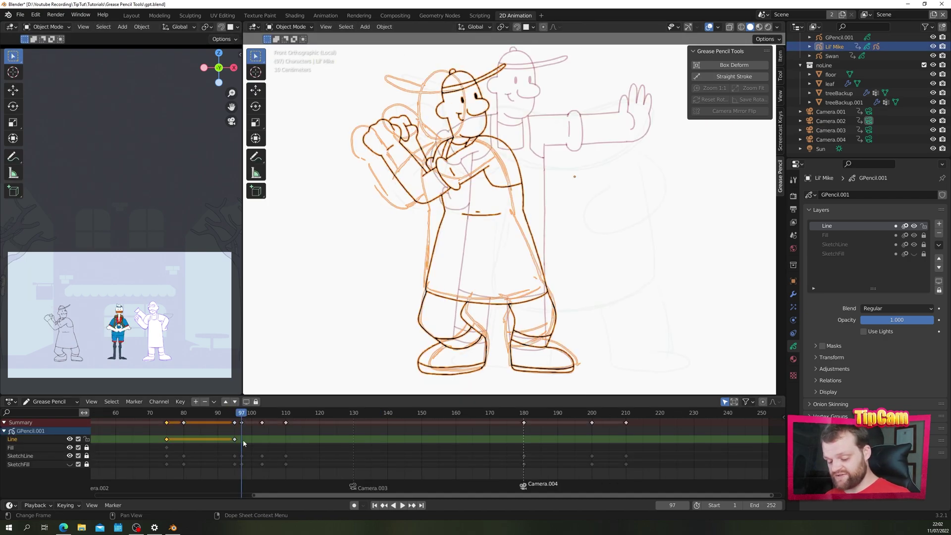
right_click(242, 439)
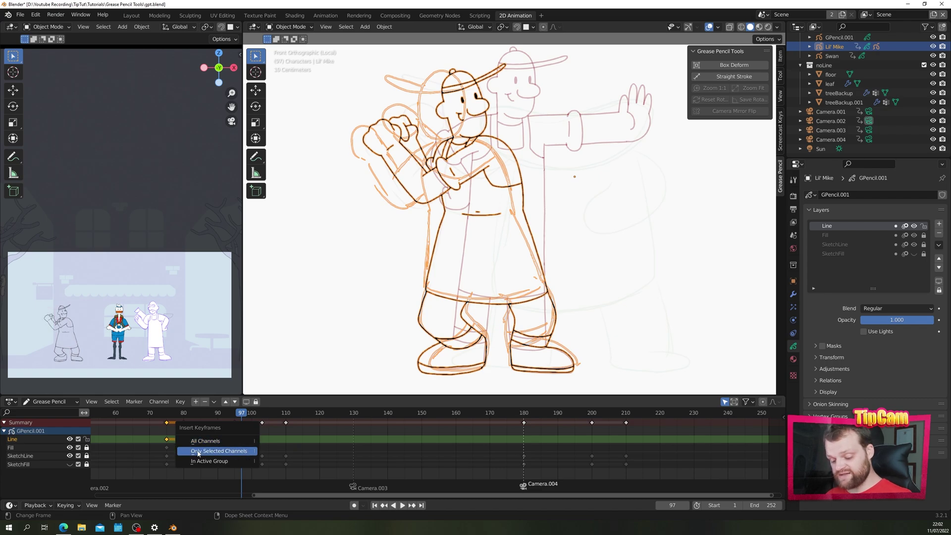
click(219, 450)
mouse_move(393, 198)
shift+middle_down()
mouse_move(368, 227)
mouse_move(351, 225)
shift+middle_up()
key(ctrl+Tab)
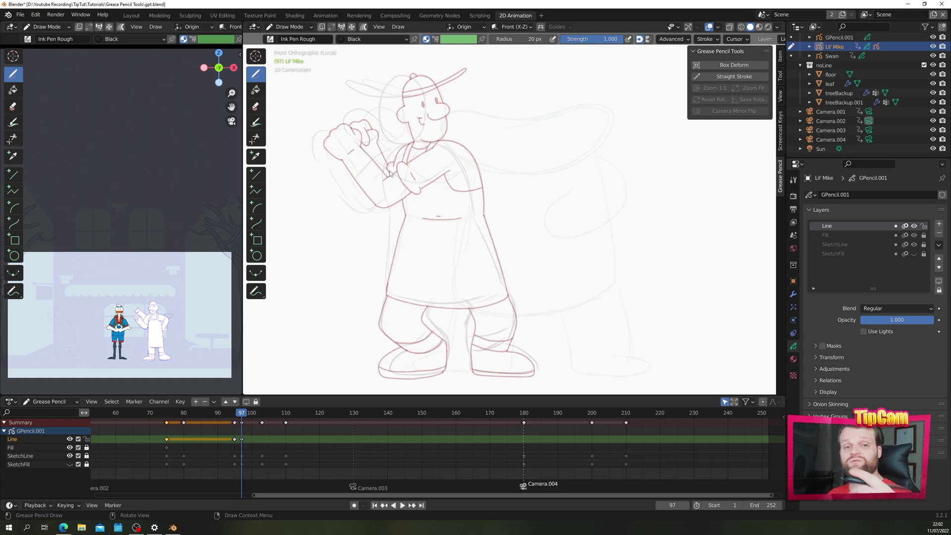
Step: Zoom in and ink the character's jaw line on the frame-97 keyframe
scroll(389, 170, up, 4)
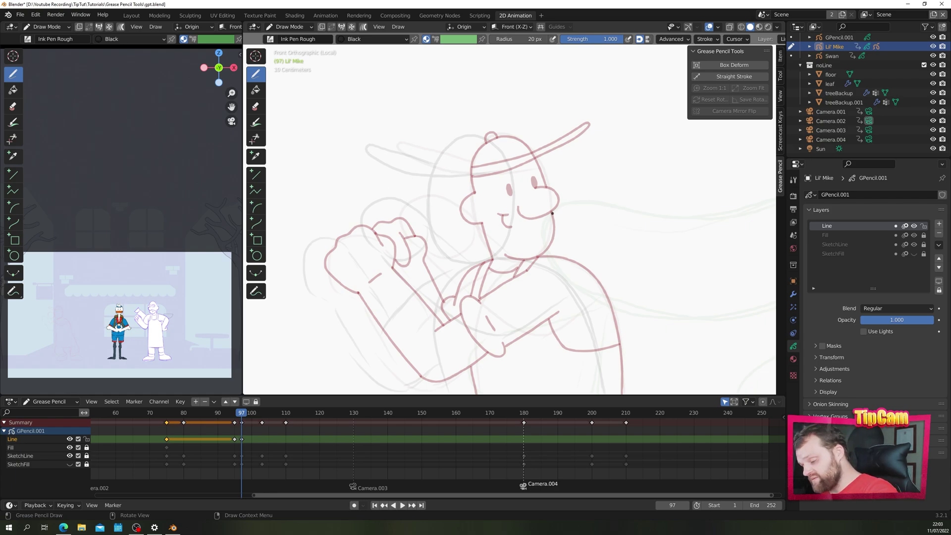
mouse_move(551, 212)
mouse_down()
mouse_move(545, 252)
mouse_move(507, 256)
mouse_up()
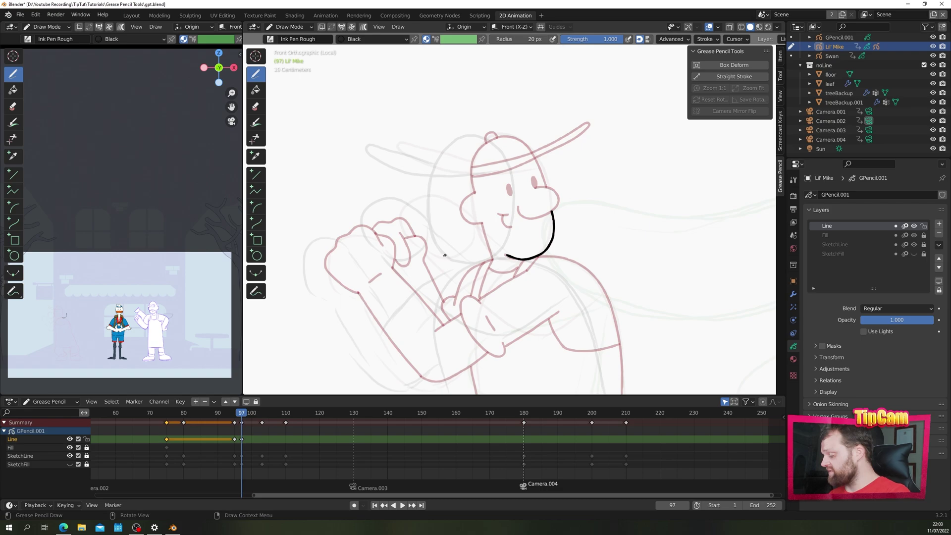
mouse_move(444, 255)
shift+middle_down()
mouse_move(398, 231)
mouse_move(355, 179)
mouse_move(350, 141)
shift+middle_up()
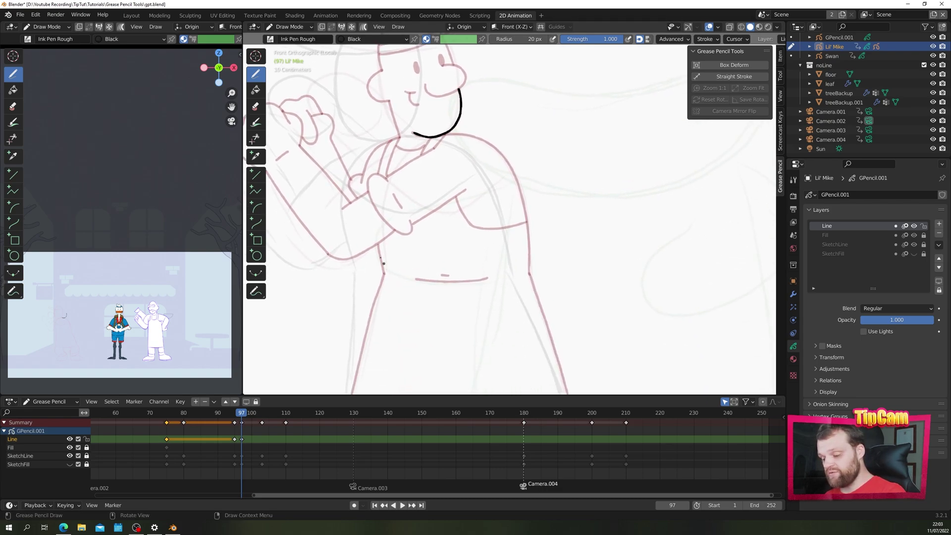
Step: Try a nose stroke, undo it, and rotate the canvas about 55 degrees
shift+middle_drag(383, 264, 481, 184)
mouse_move(488, 182)
mouse_down()
mouse_move(502, 195)
mouse_move(468, 212)
mouse_up()
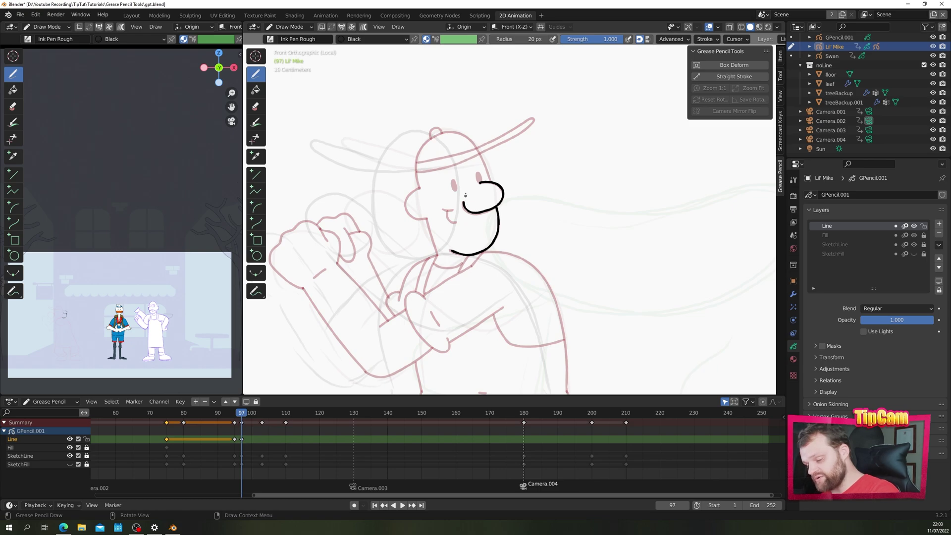
key(ctrl+z)
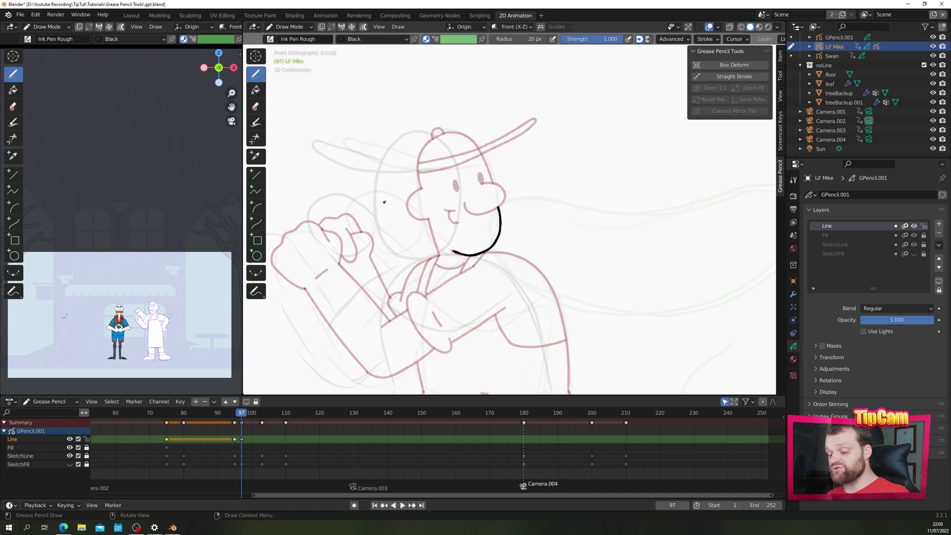
mouse_move(374, 214)
ctrl+alt+middle_down()
mouse_move(364, 193)
mouse_move(431, 99)
mouse_move(613, 157)
mouse_move(553, 321)
mouse_move(402, 195)
mouse_move(516, 114)
mouse_move(598, 161)
mouse_move(602, 259)
mouse_move(467, 301)
mouse_move(431, 170)
mouse_move(466, 139)
mouse_move(510, 129)
mouse_move(553, 141)
ctrl+alt+middle_up()
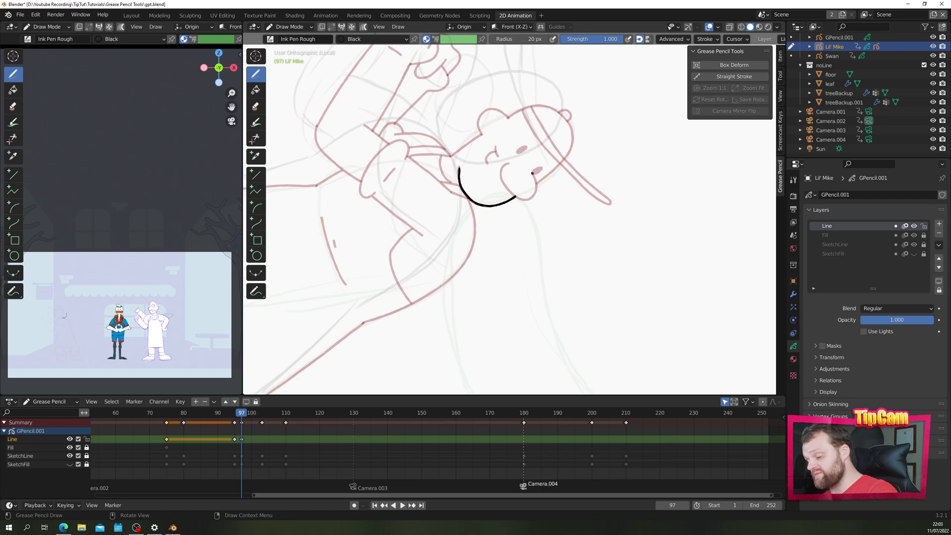
Step: Ink the cheek curve and cap brim, rotating the canvas clockwise and back upright
mouse_move(532, 173)
mouse_down()
mouse_move(536, 190)
mouse_move(514, 195)
mouse_move(501, 167)
mouse_move(510, 161)
mouse_up()
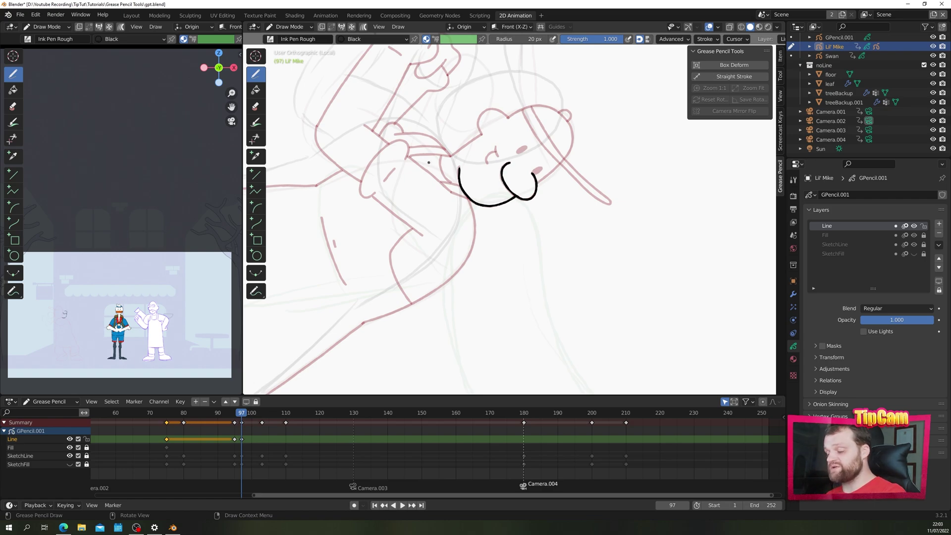
mouse_move(428, 162)
ctrl+alt+middle_down()
mouse_move(491, 122)
mouse_move(573, 129)
ctrl+alt+middle_up()
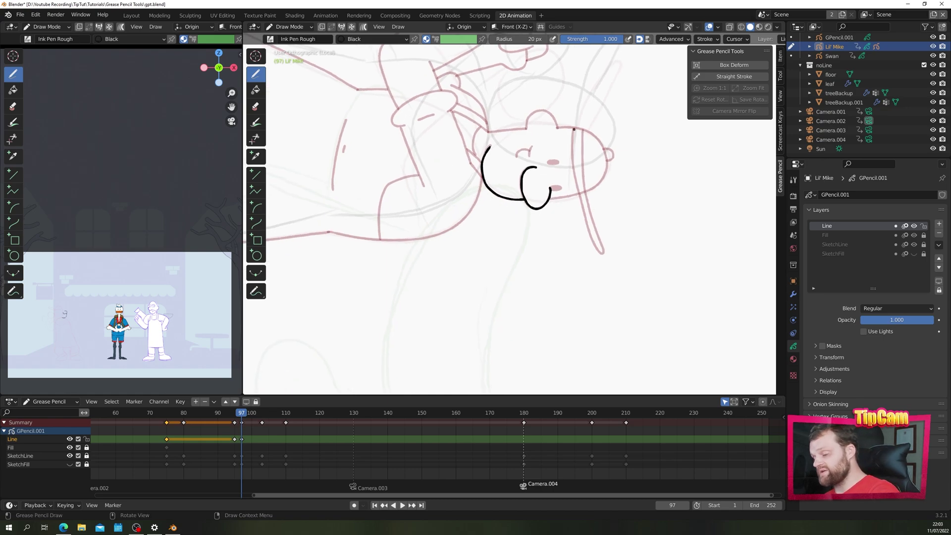
mouse_move(574, 130)
mouse_down()
mouse_move(579, 201)
mouse_move(600, 253)
mouse_move(580, 129)
mouse_up()
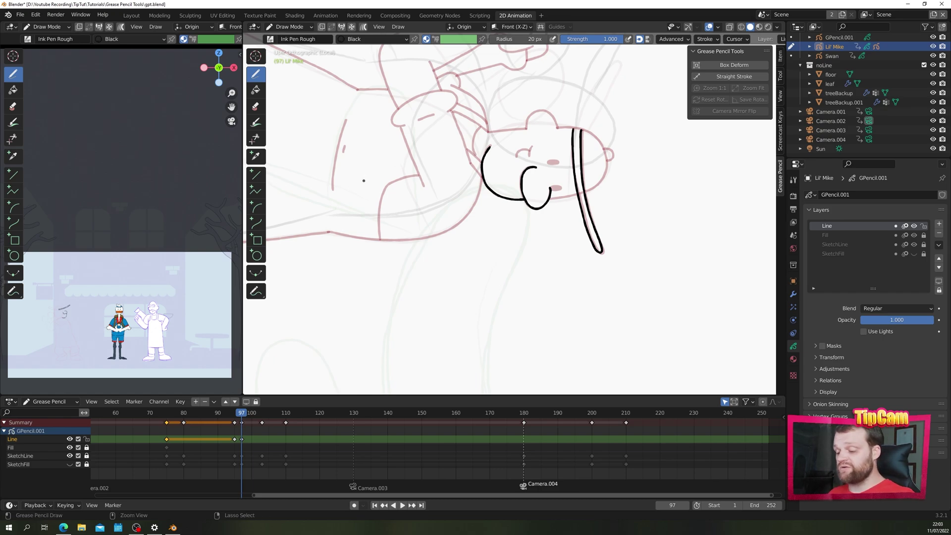
ctrl+alt+middle_drag(364, 180, 367, 185)
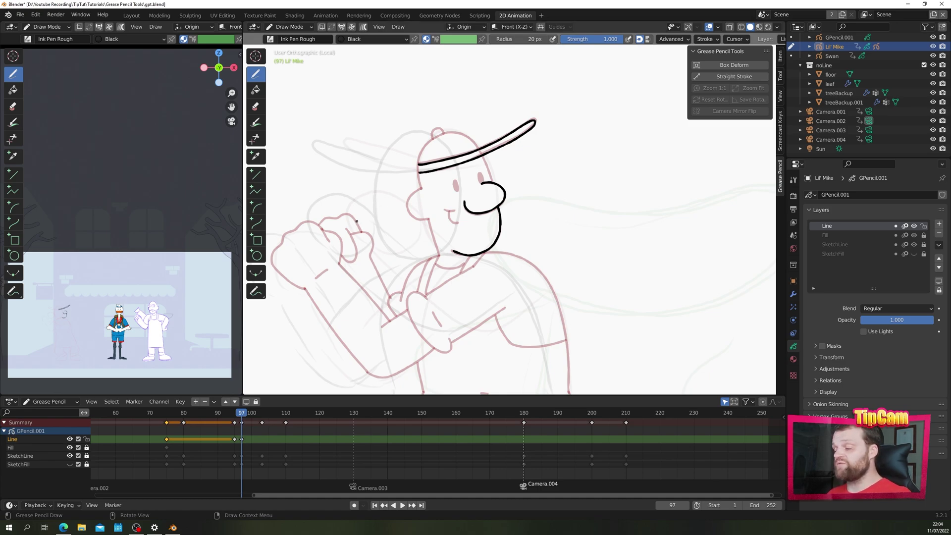
Step: Reframe the head, then ink the jaw line and cheek curve on a rotated canvas, ending upright
scroll(360, 222, down, 5)
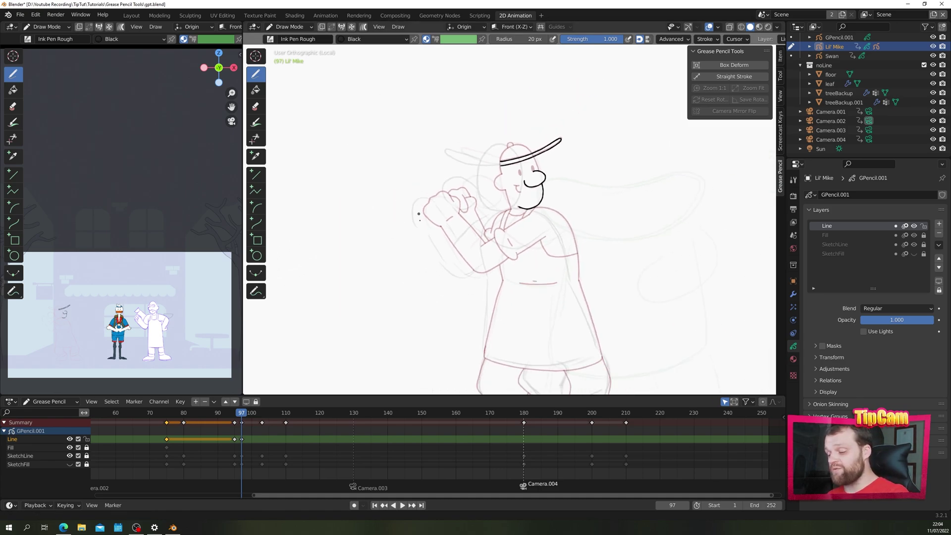
scroll(411, 251, up, 6)
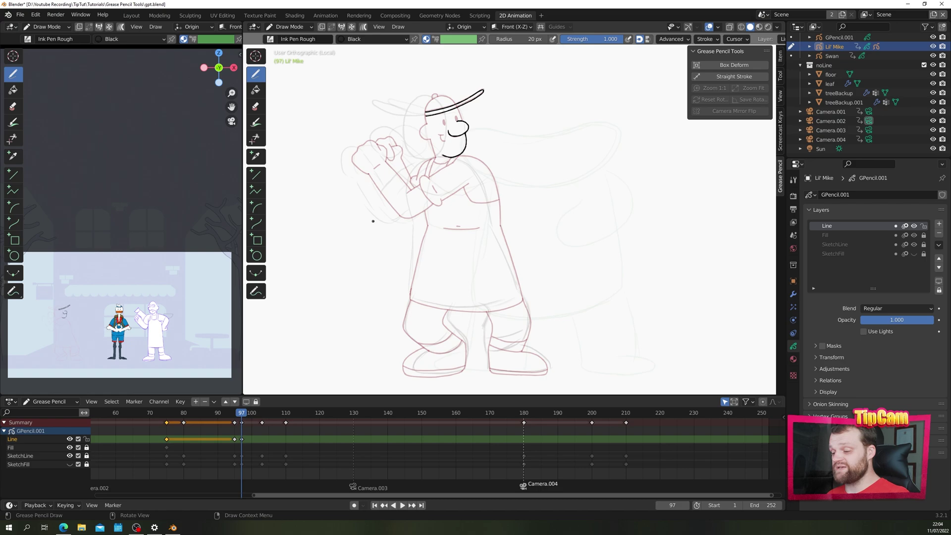
shift+middle_drag(381, 143, 424, 249)
scroll(425, 248, down, 2)
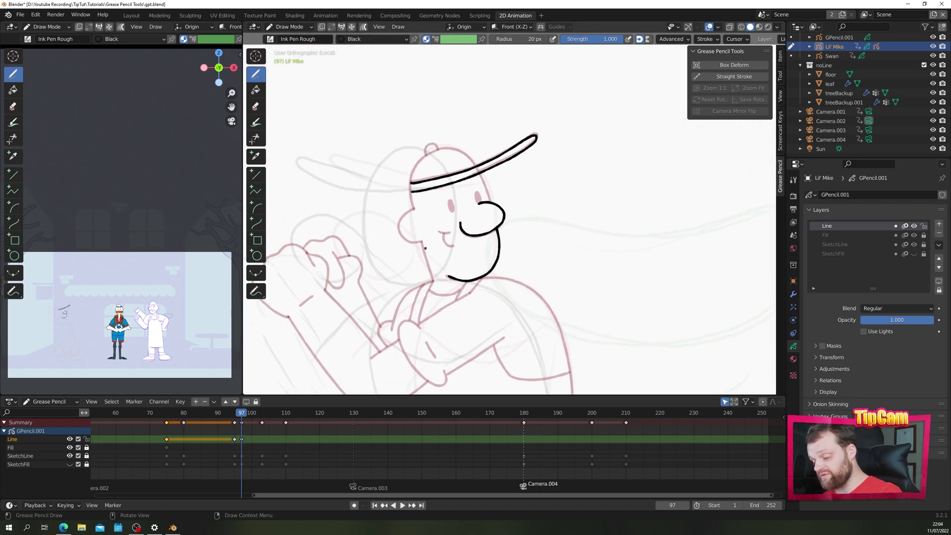
drag(421, 242, 434, 283)
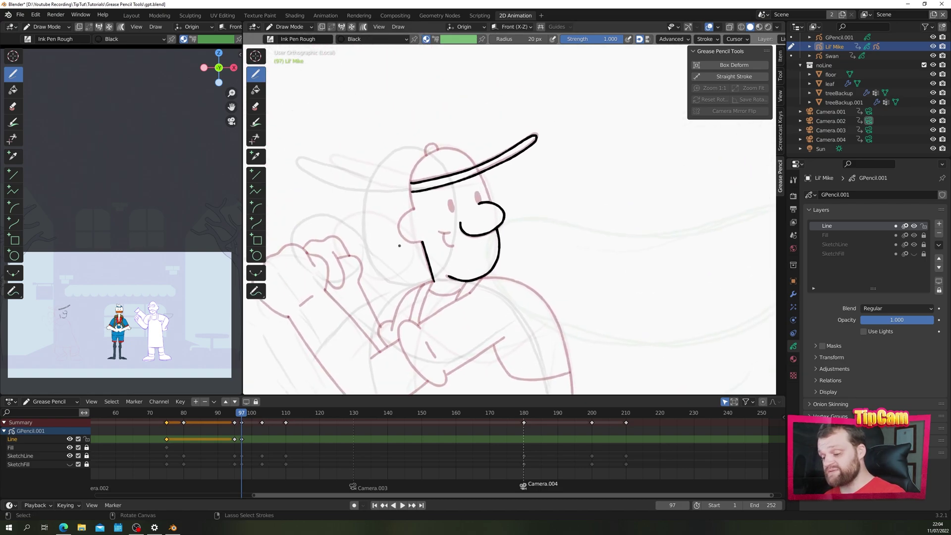
mouse_move(413, 242)
ctrl+alt+middle_down()
mouse_move(371, 193)
mouse_move(490, 124)
mouse_move(563, 185)
ctrl+alt+middle_up()
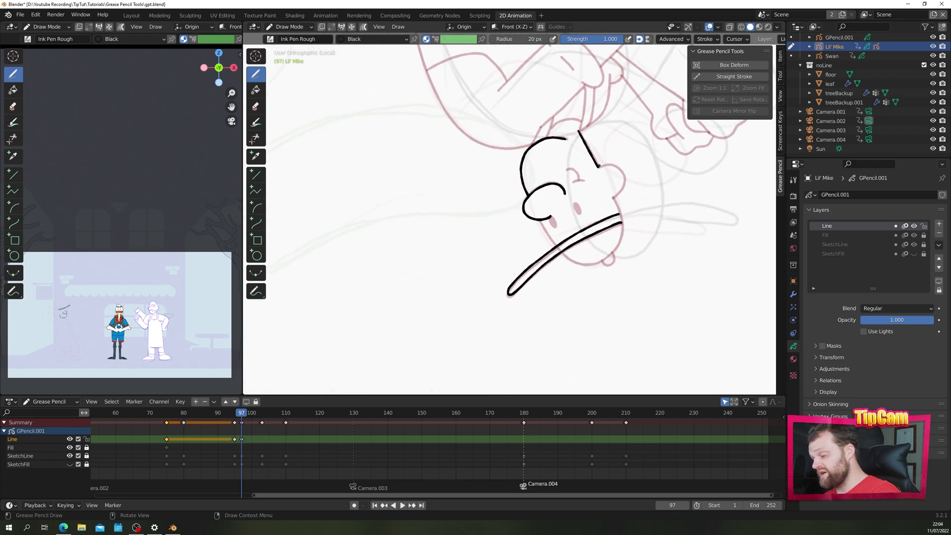
mouse_move(599, 166)
mouse_down()
mouse_move(622, 186)
mouse_move(609, 193)
mouse_move(621, 237)
mouse_move(600, 260)
mouse_move(565, 256)
mouse_move(533, 214)
mouse_up()
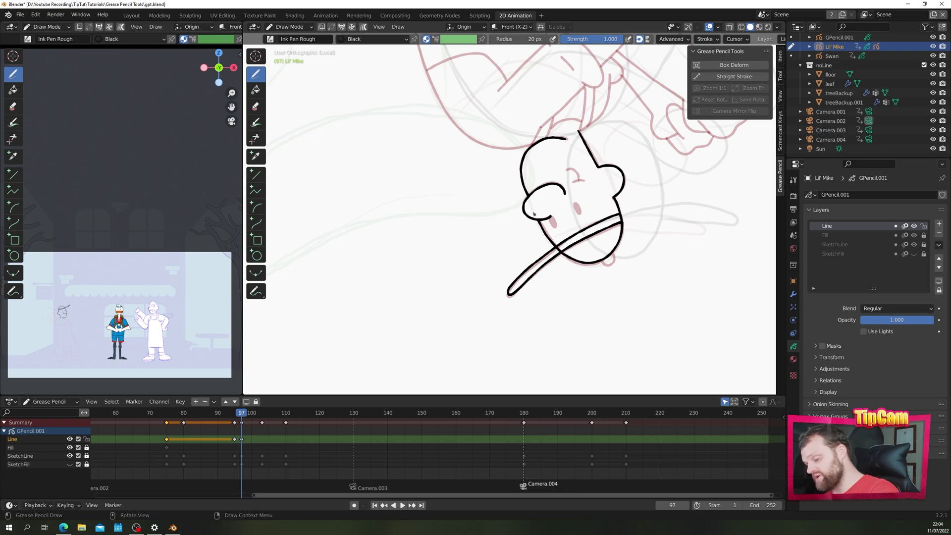
ctrl+alt+middle_drag(362, 138, 345, 209)
Step: Scrub the timeline back to frame 76 of the Swan animation
shift+scroll(351, 223, down, 3)
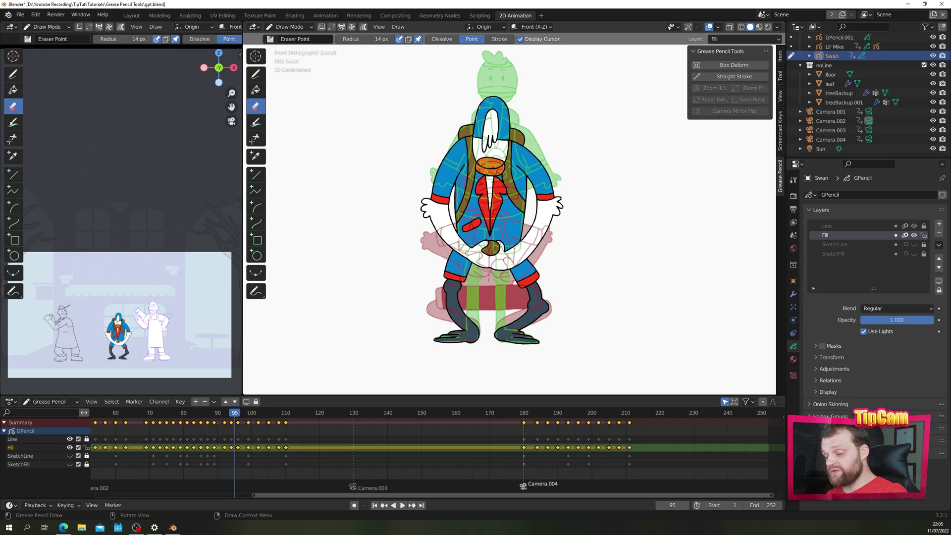
drag(235, 416, 171, 415)
shift+middle_drag(384, 189, 363, 195)
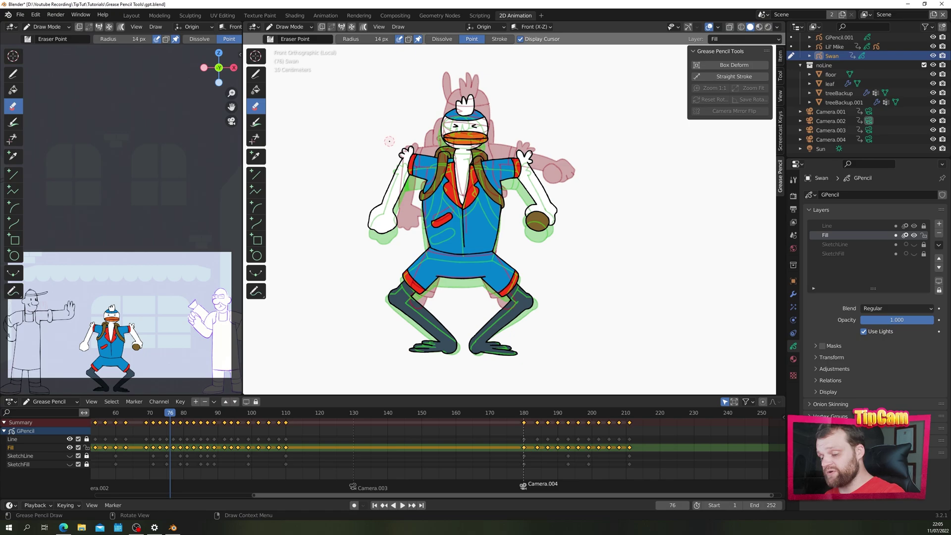
Step: Pick the ink pen and scrub the Swan animation, in the timeline and over the drawing, to frame 87
click(255, 74)
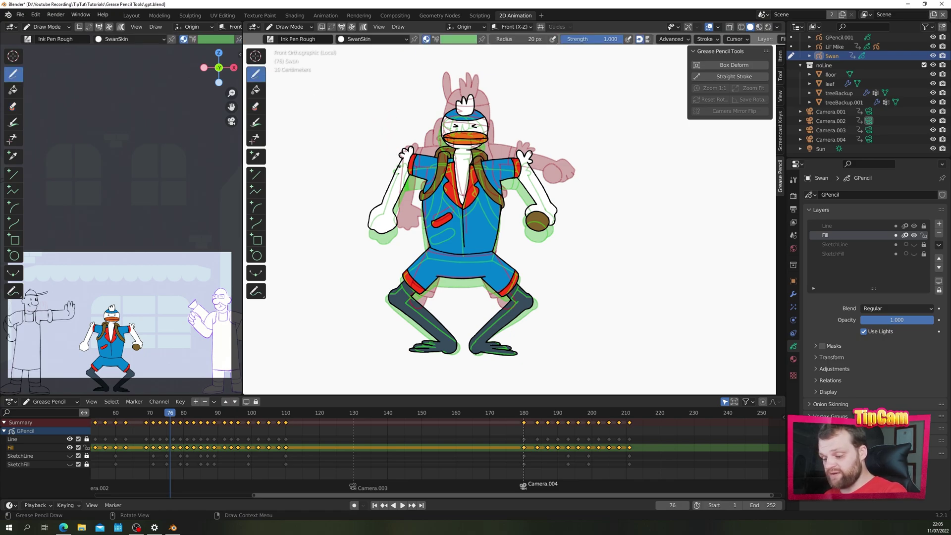
mouse_move(168, 416)
mouse_down()
mouse_move(147, 416)
mouse_move(173, 416)
mouse_up()
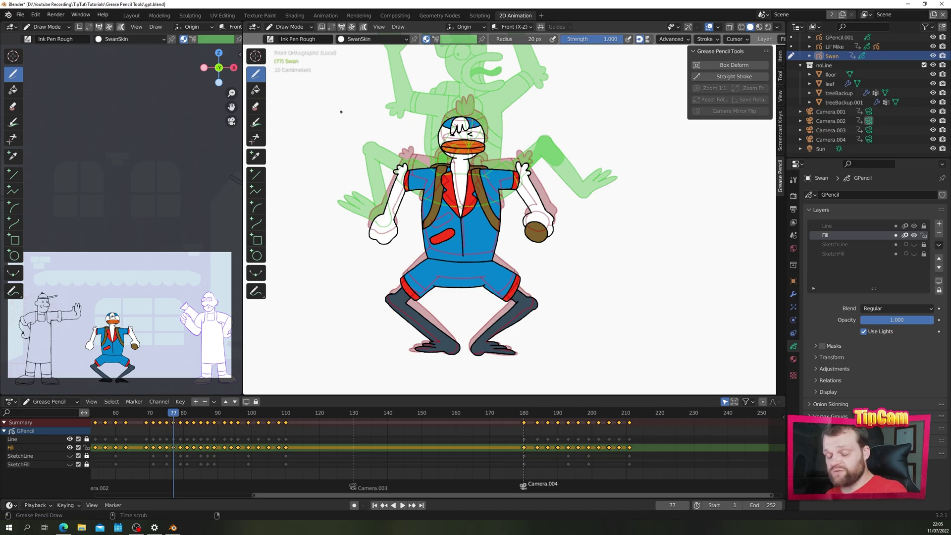
mouse_move(344, 120)
alt+middle_down()
mouse_move(326, 120)
mouse_move(394, 120)
mouse_move(310, 120)
mouse_move(394, 120)
mouse_move(345, 120)
alt+middle_up()
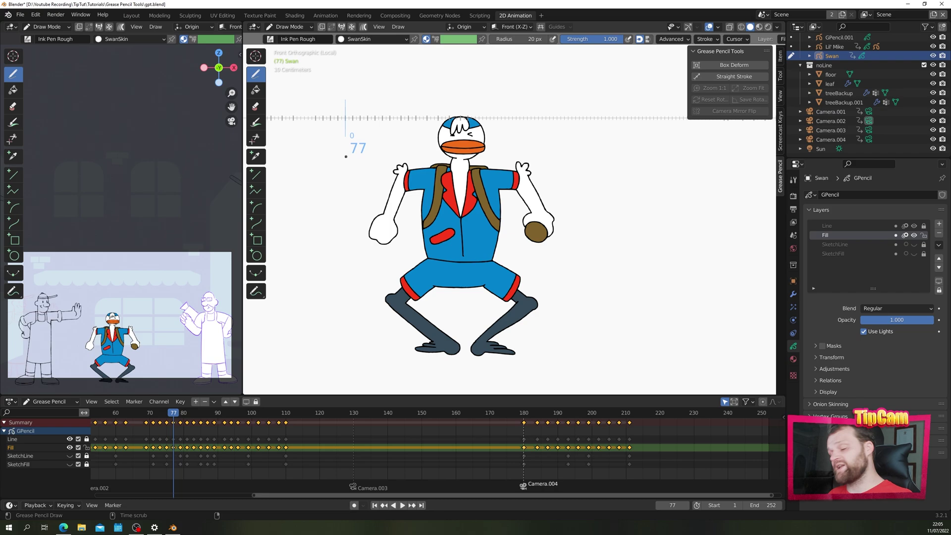
alt+middle_drag(346, 157, 371, 152)
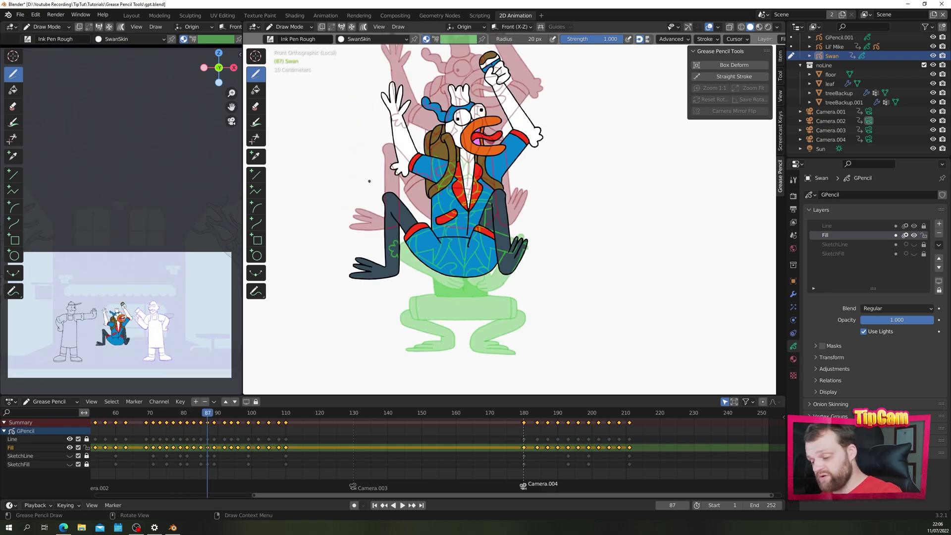
Step: Draw long and short vertical sketch lines beside the Swan's head, scrubbing nearby frames to compare
shift+scroll(344, 168, up, 5)
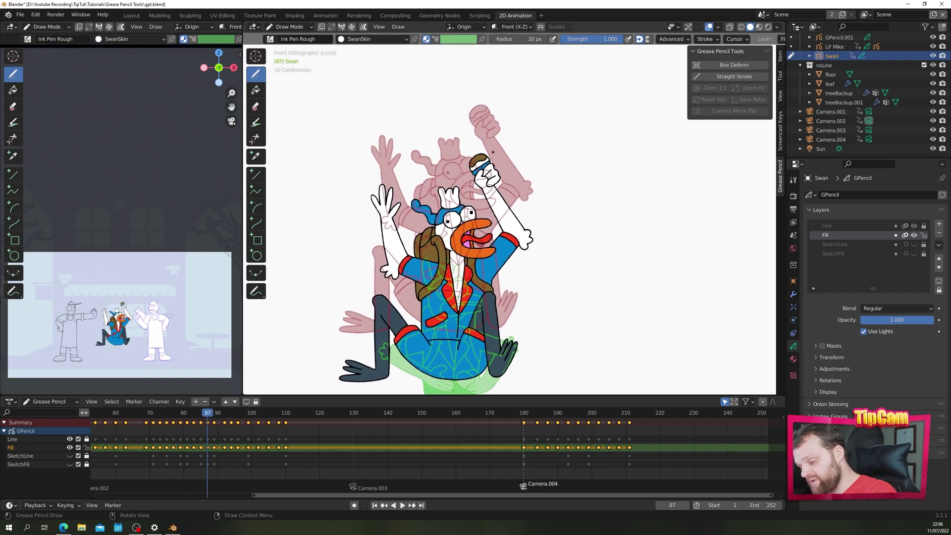
shift+middle_drag(486, 139, 501, 89)
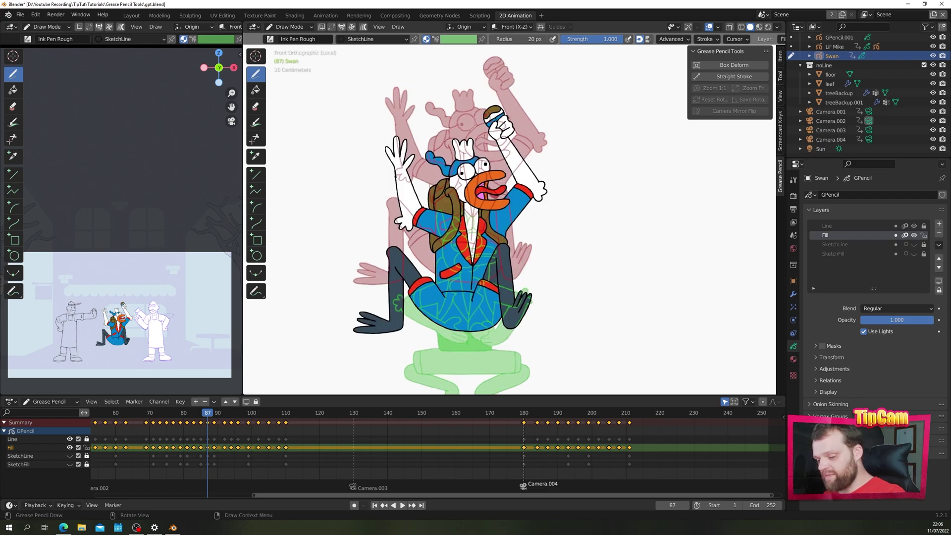
mouse_move(421, 130)
mouse_down()
mouse_move(422, 160)
mouse_move(446, 148)
mouse_up()
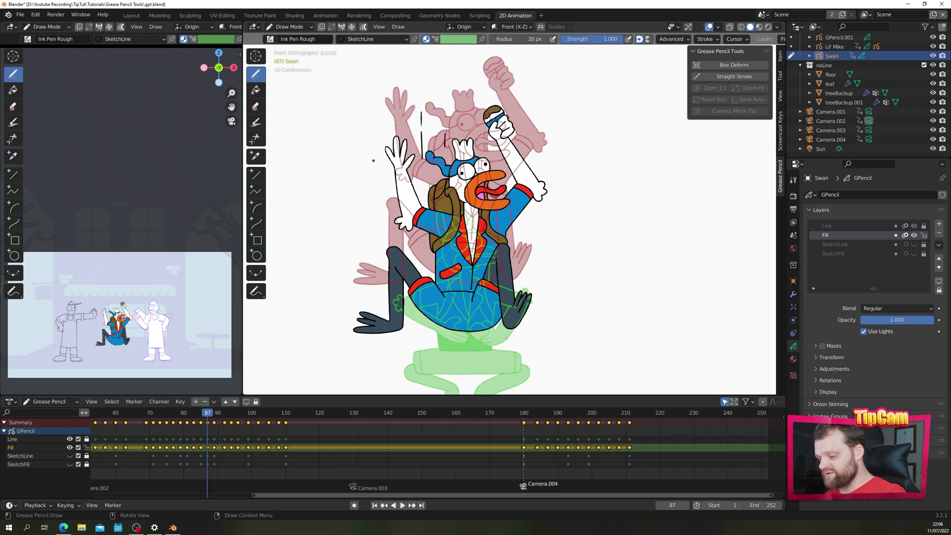
alt+middle_drag(374, 162, 399, 166)
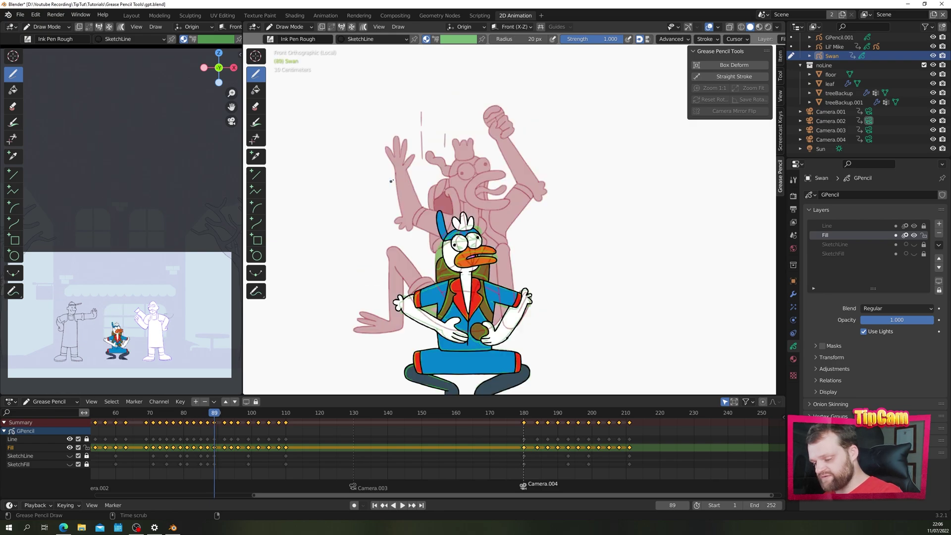
drag(424, 184, 423, 272)
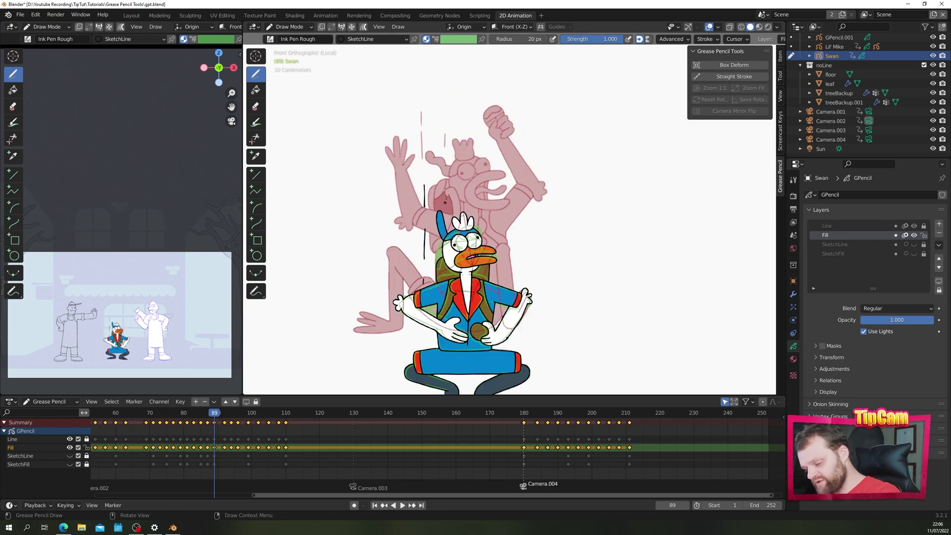
drag(450, 181, 449, 197)
alt+middle_drag(375, 203, 356, 218)
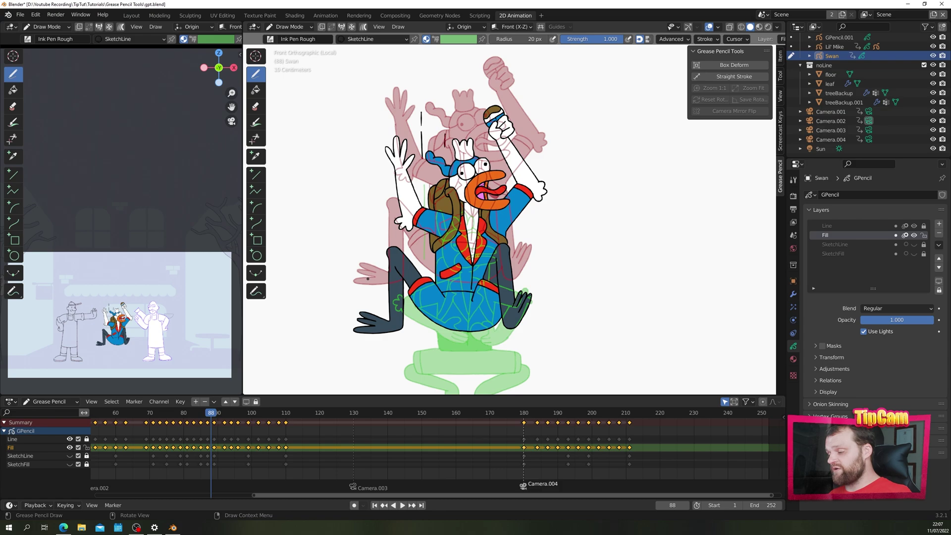
Step: View the Swan through the scene camera and test Zoom 1:1 and Zoom Fit
key(KP_0)
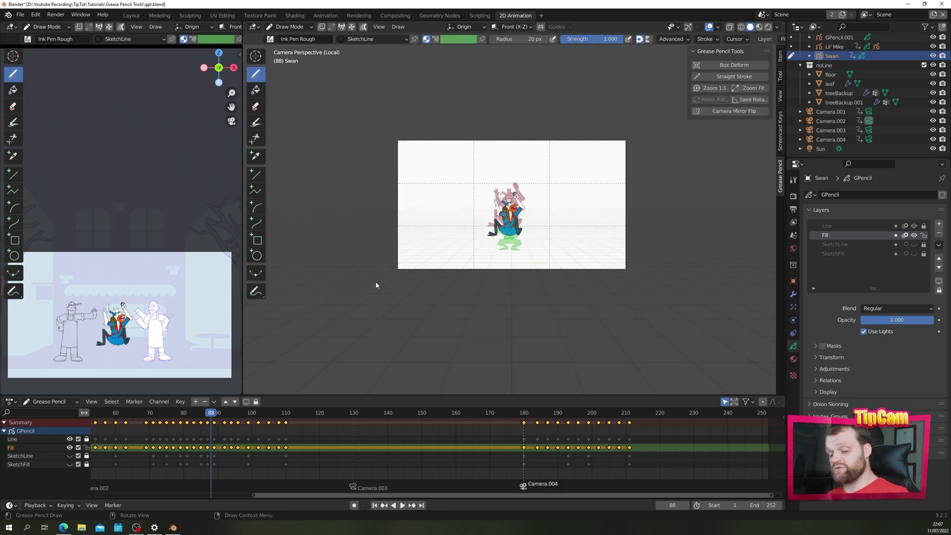
scroll(375, 285, up, 10)
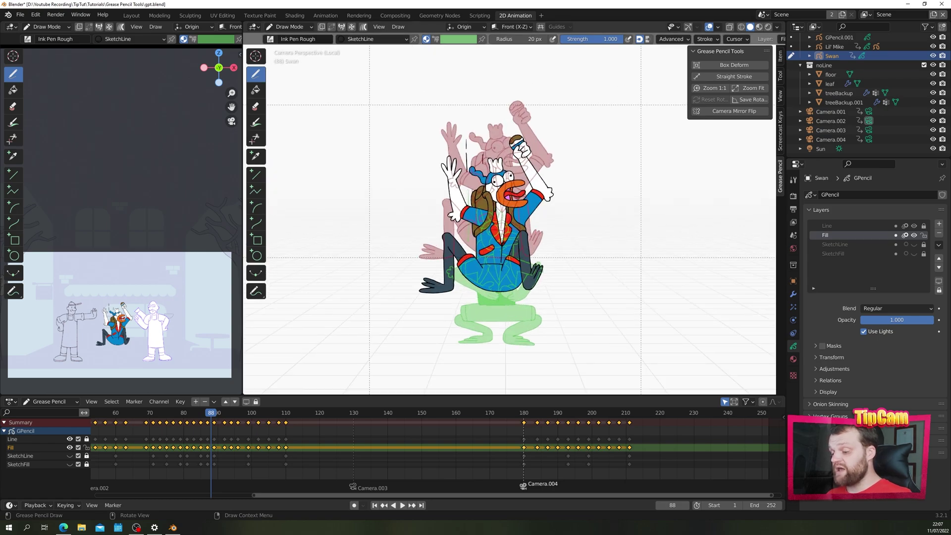
scroll(507, 244, down, 8)
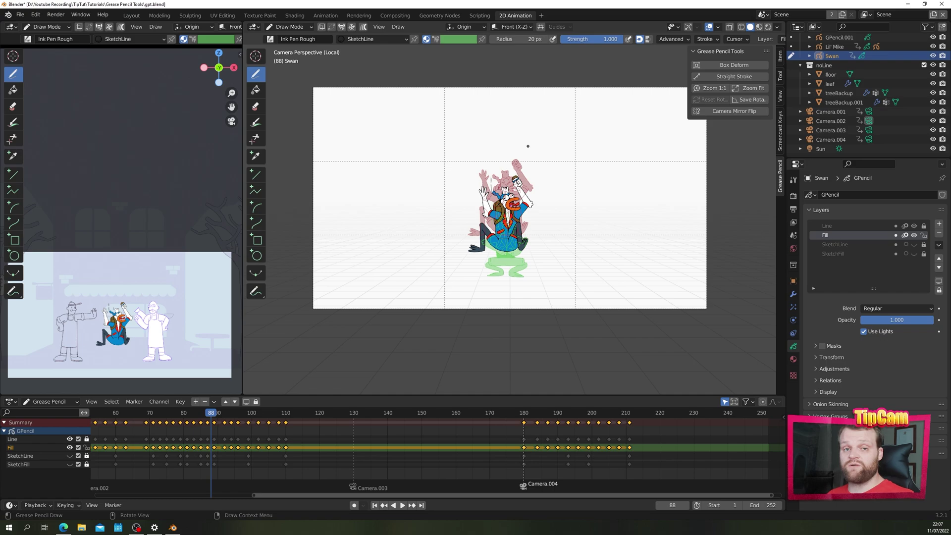
click(708, 89)
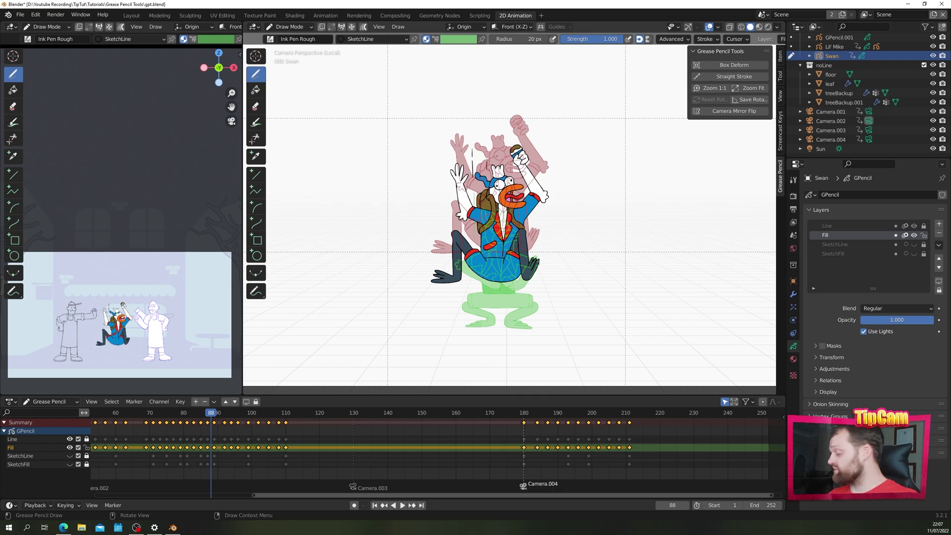
click(750, 88)
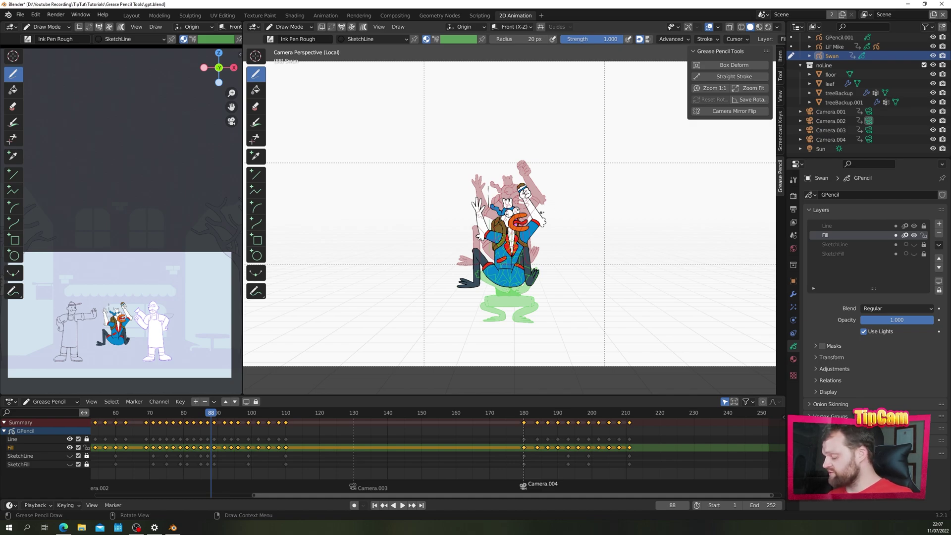
Step: Rotate the camera view about 52 degrees then upside down, restore the saved rotation, and set it upright
mouse_move(644, 213)
ctrl+alt+middle_down()
mouse_move(488, 360)
mouse_move(532, 359)
mouse_move(601, 330)
mouse_move(592, 323)
ctrl+alt+middle_up()
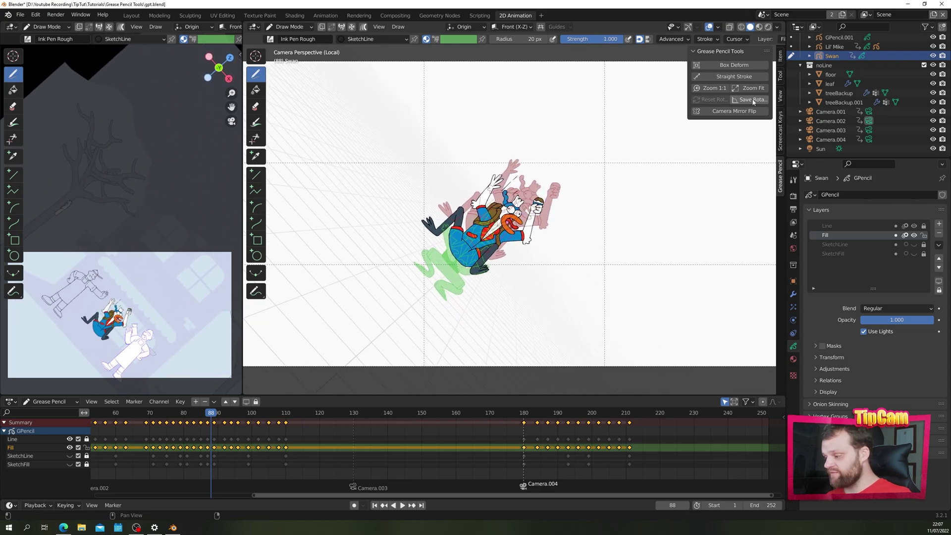
ctrl+alt+middle_drag(421, 327, 646, 163)
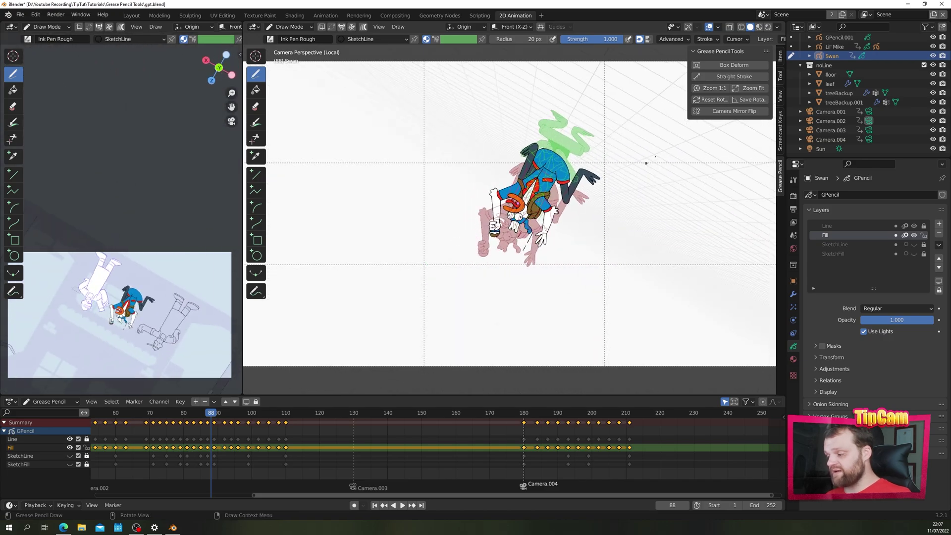
click(715, 100)
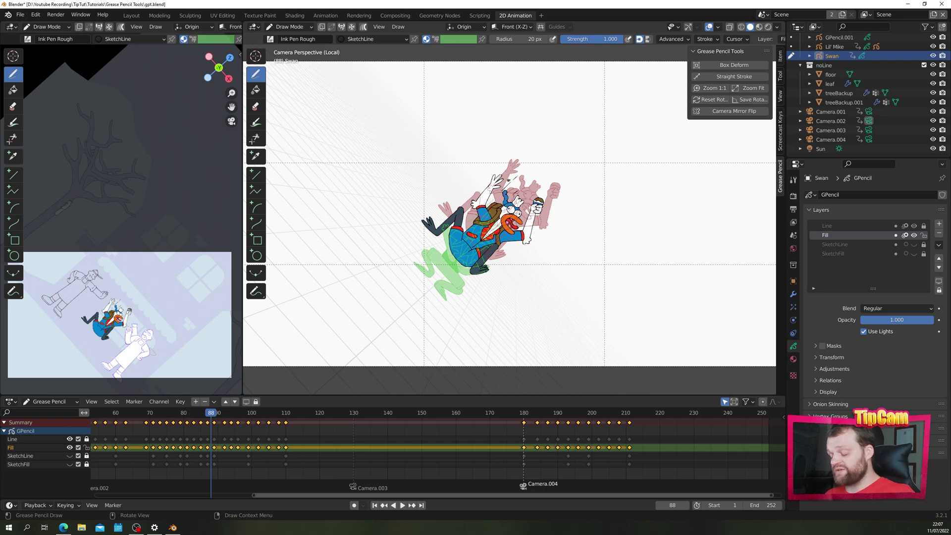
ctrl+alt+middle_drag(418, 213, 425, 205)
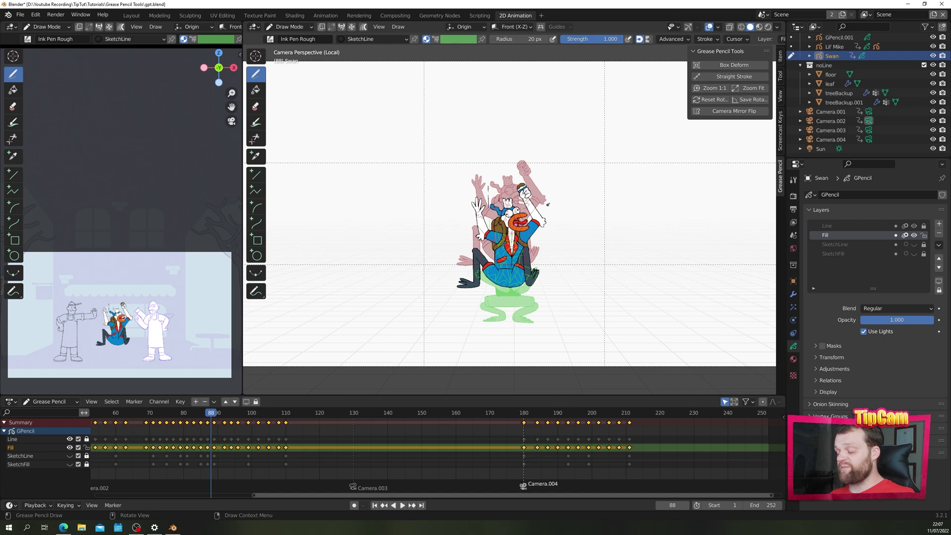
key(Home)
key(space)
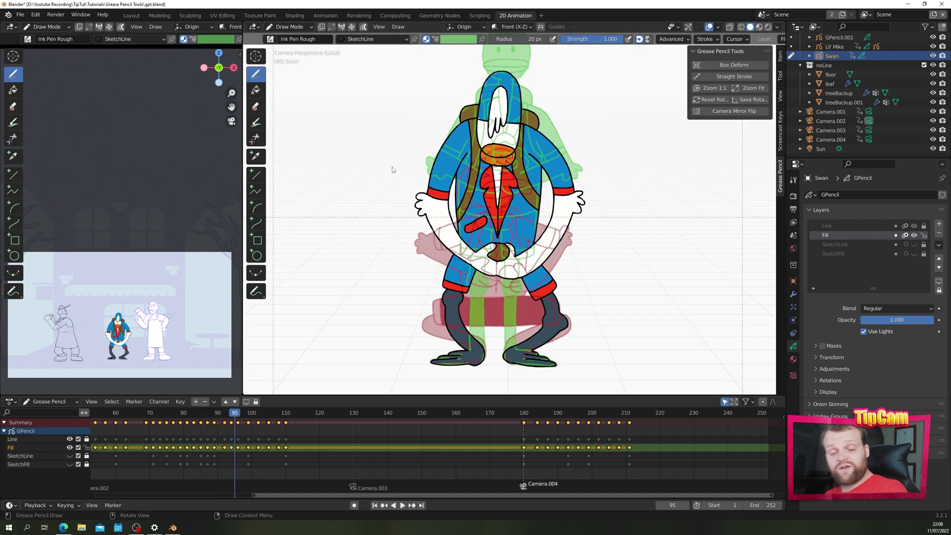
shift+middle_drag(367, 170, 346, 170)
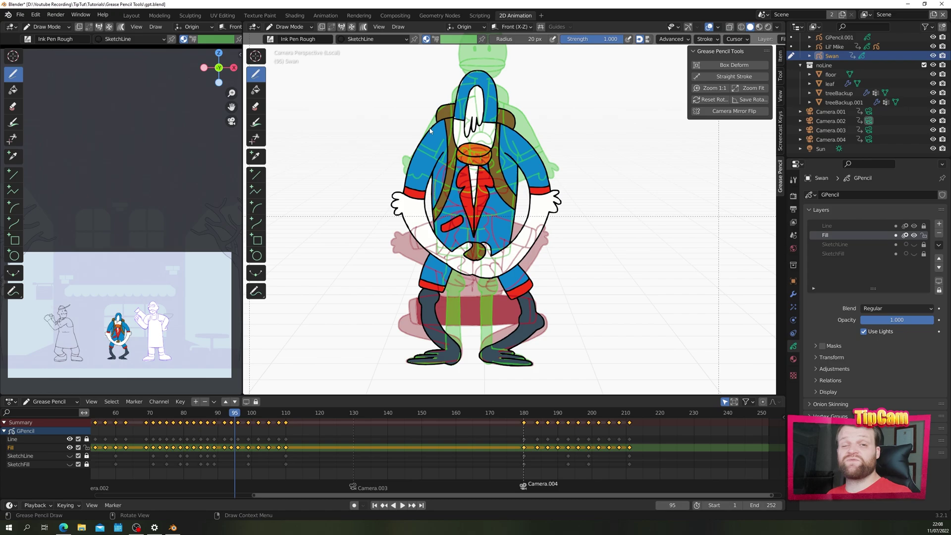
click(696, 113)
click(695, 113)
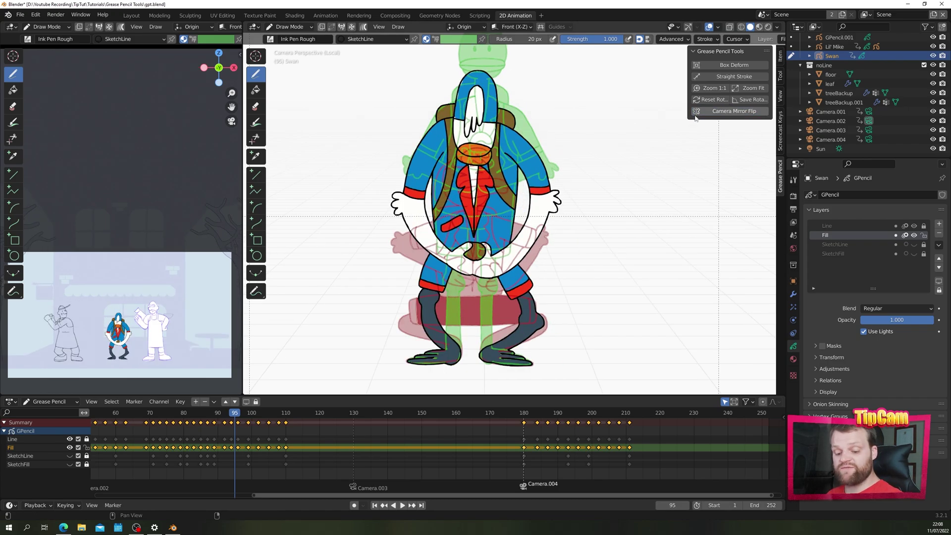